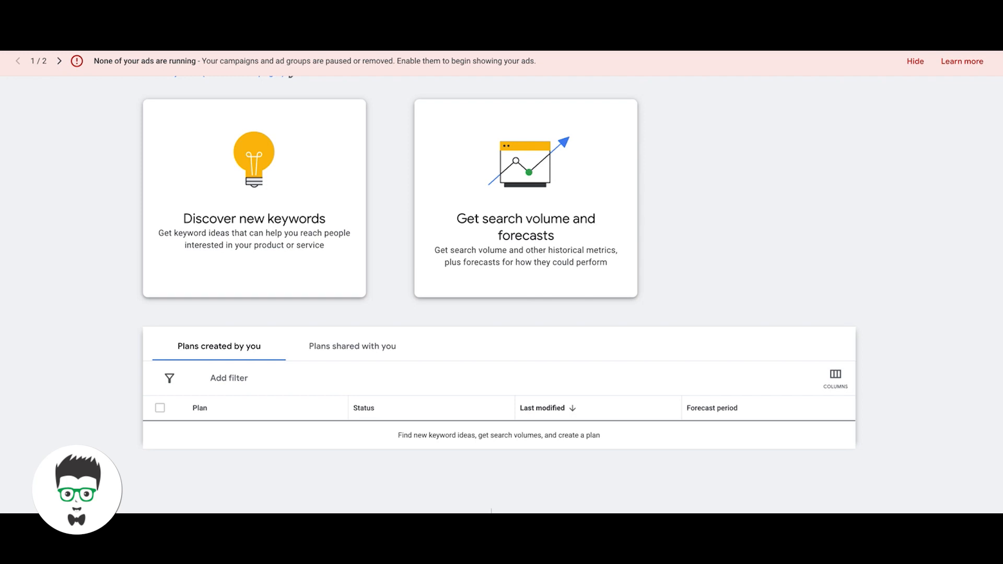
# - Open Keyword Planner from the planning tools and start discovering new keywords
pyautogui.click(674, 45)
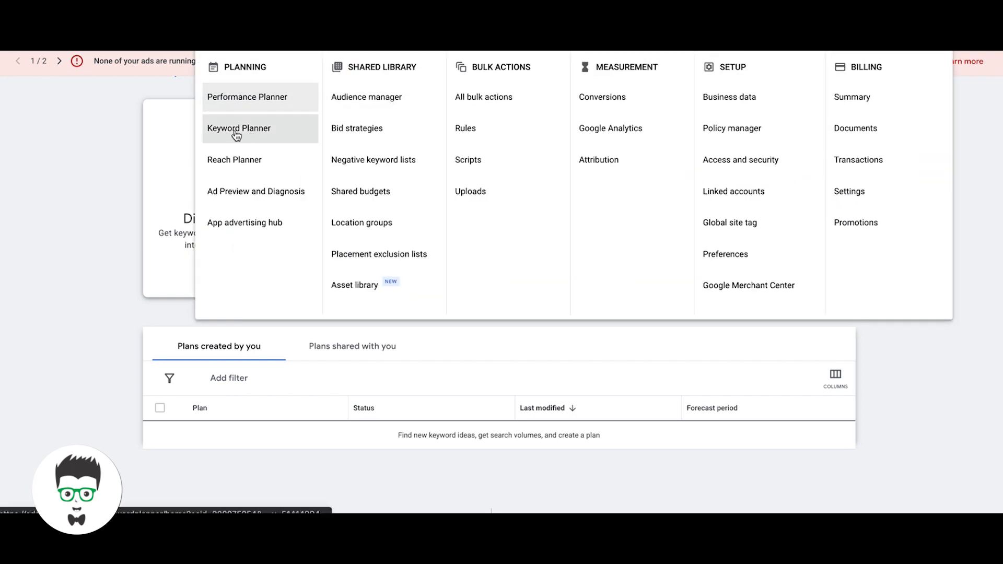
pyautogui.click(98, 132)
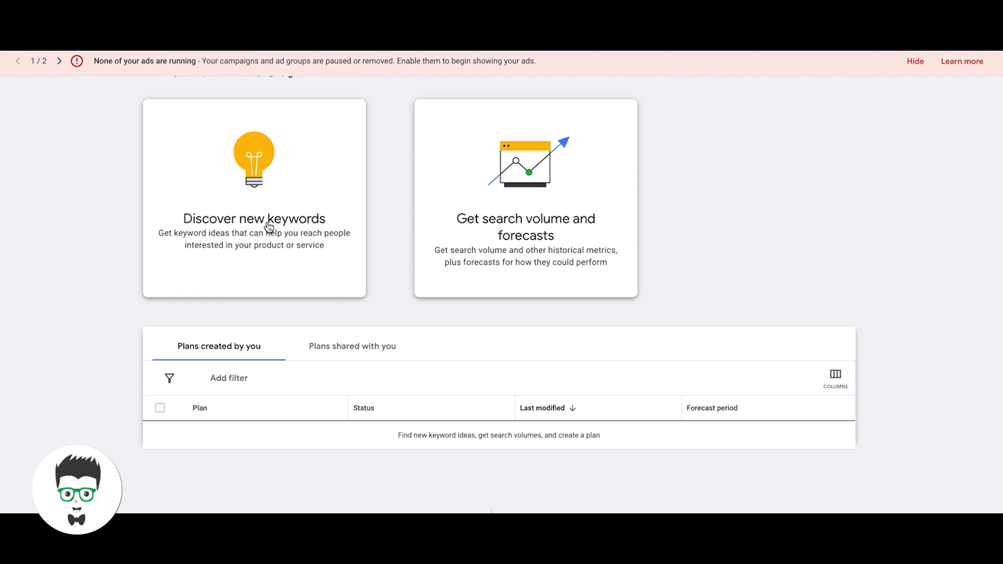
pyautogui.click(239, 230)
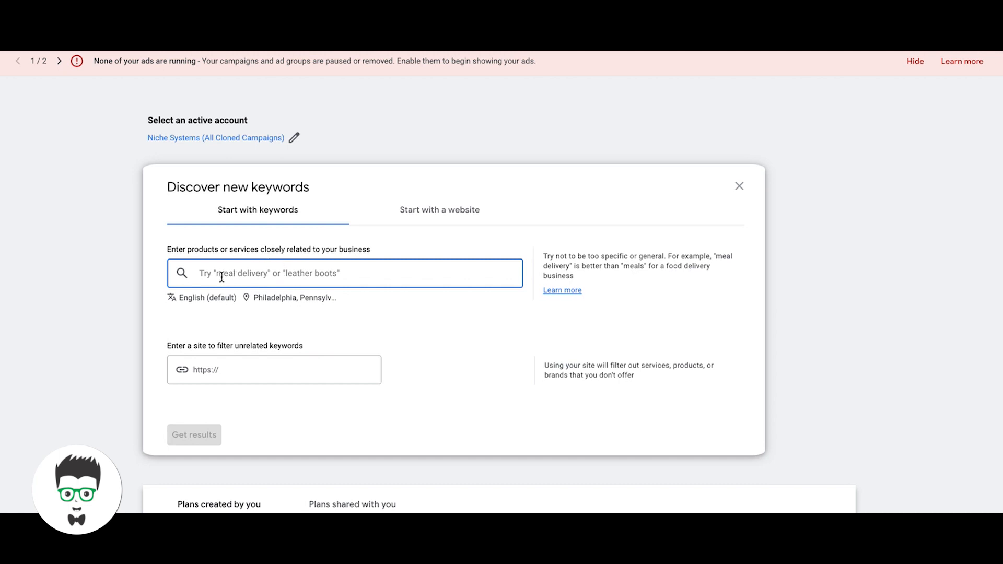
# - Get keyword ideas for the seed keywords "plumber", "plumbing services" and "drain cleaning"
pyautogui.write('p')
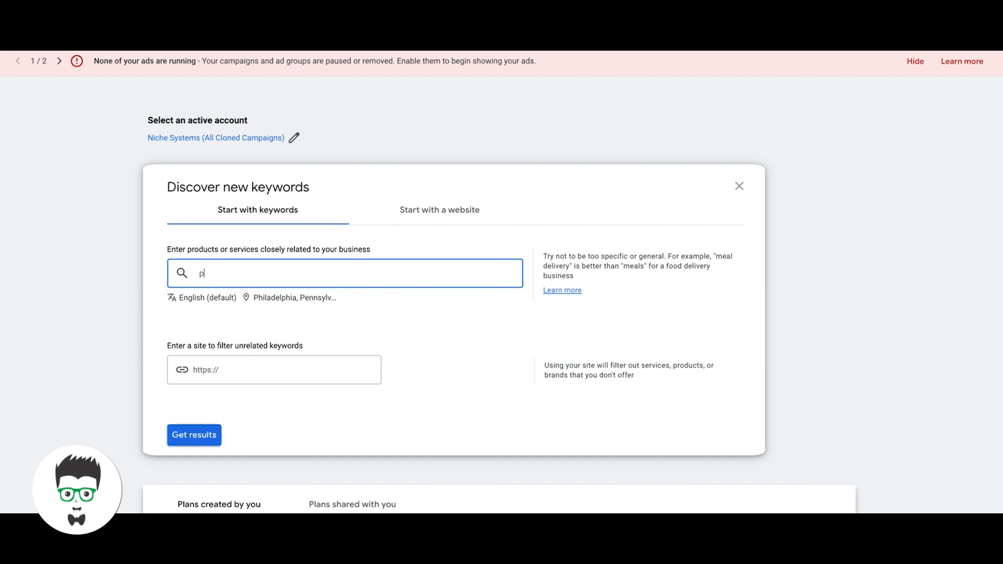
pyautogui.write('lumber')
pyautogui.press('Return')
pyautogui.write('plumbing service')
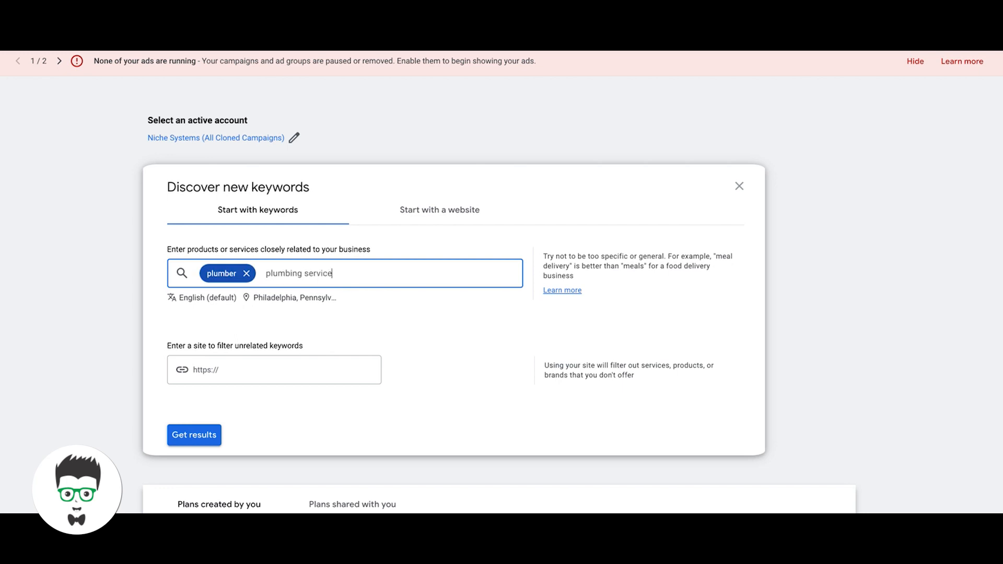
pyautogui.write('s')
pyautogui.press('Return')
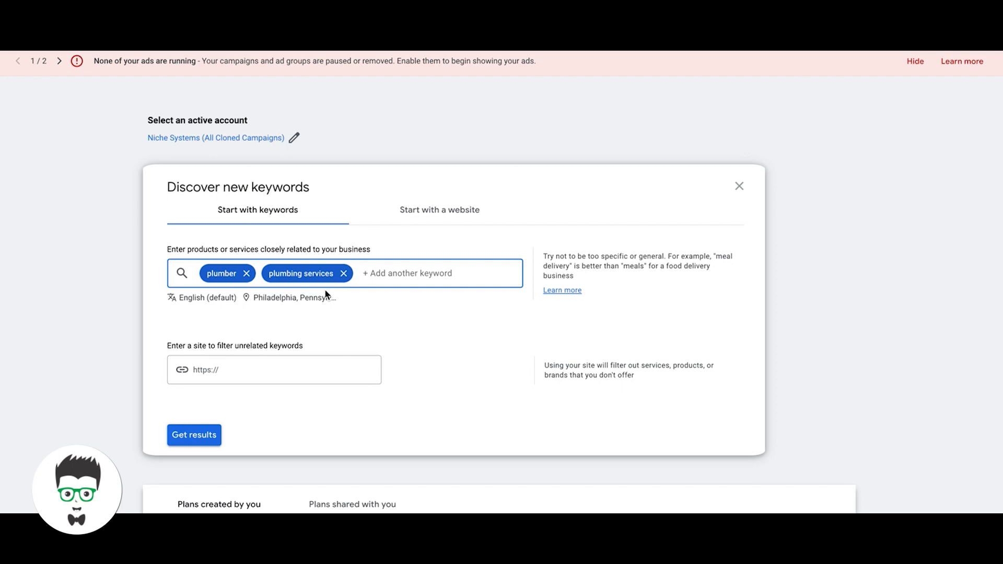
pyautogui.write('drain cleaning')
pyautogui.press('Return')
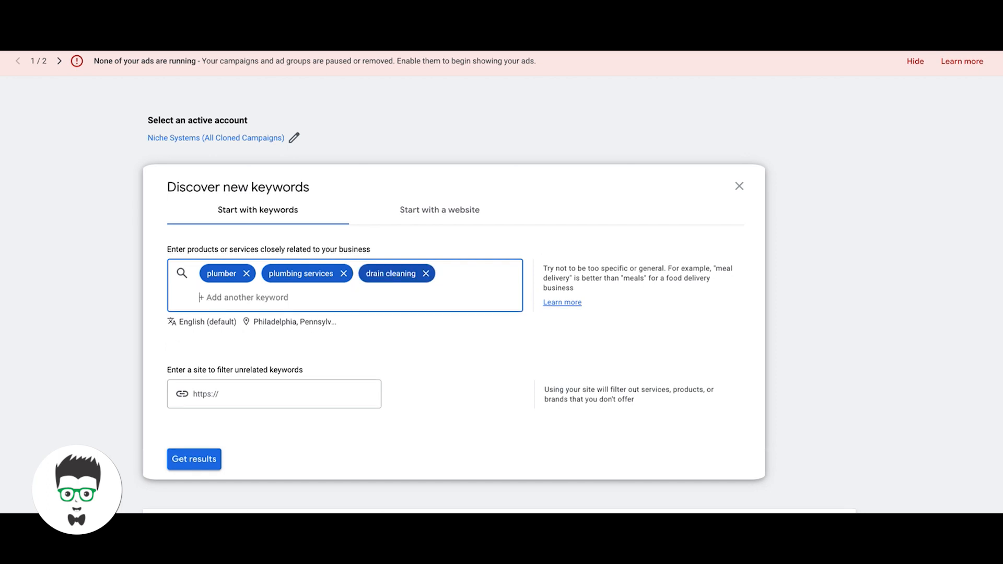
pyautogui.click(401, 354)
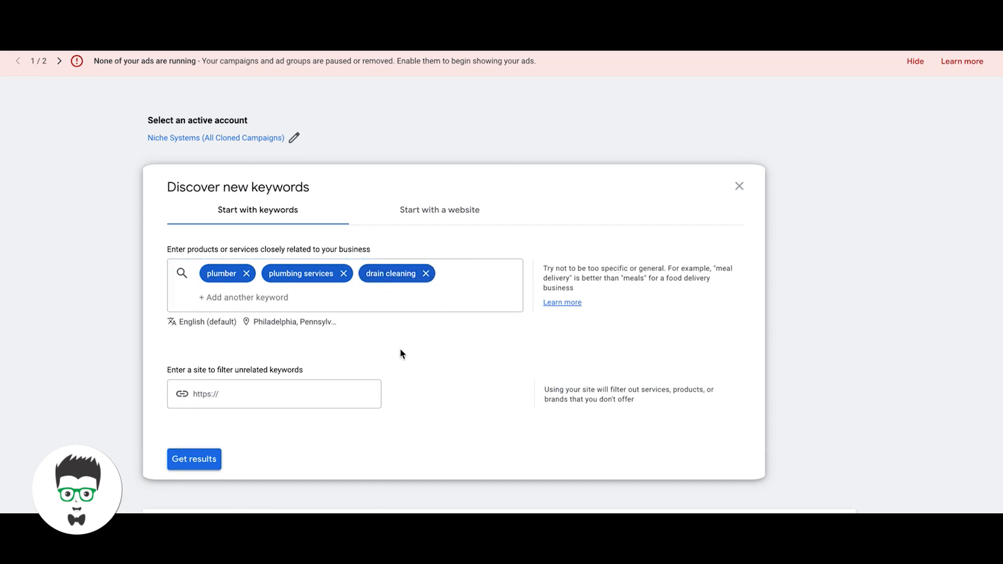
pyautogui.click(191, 459)
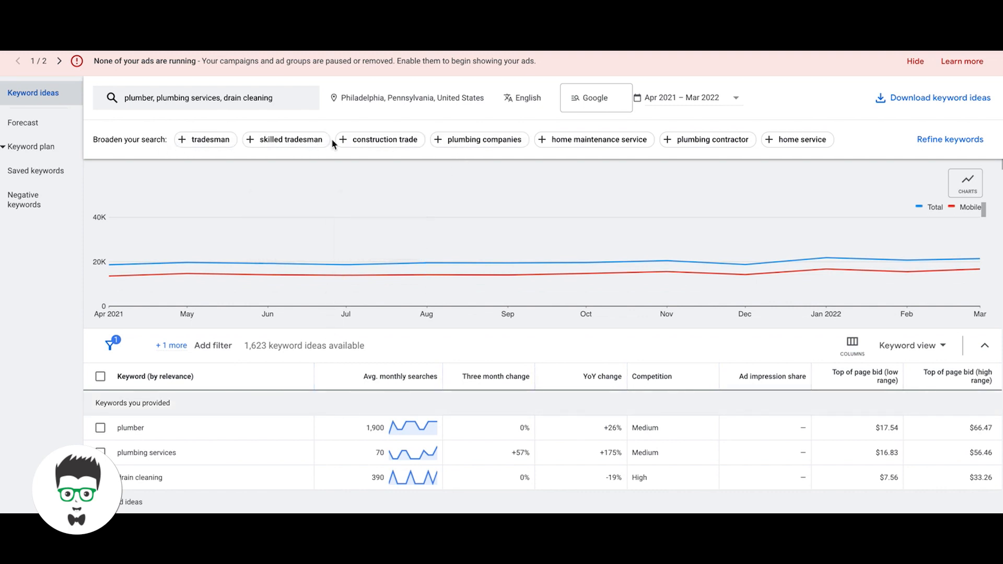
# - Broaden the keyword search with the suggested terms "plumbing companies" and "plumbing contractor", refreshing the results
pyautogui.click(468, 143)
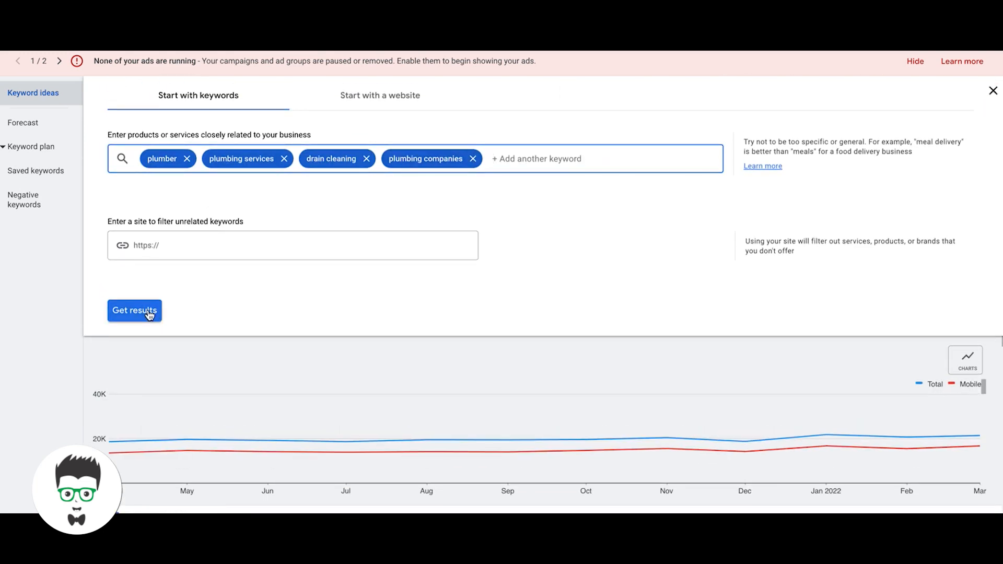
pyautogui.click(152, 309)
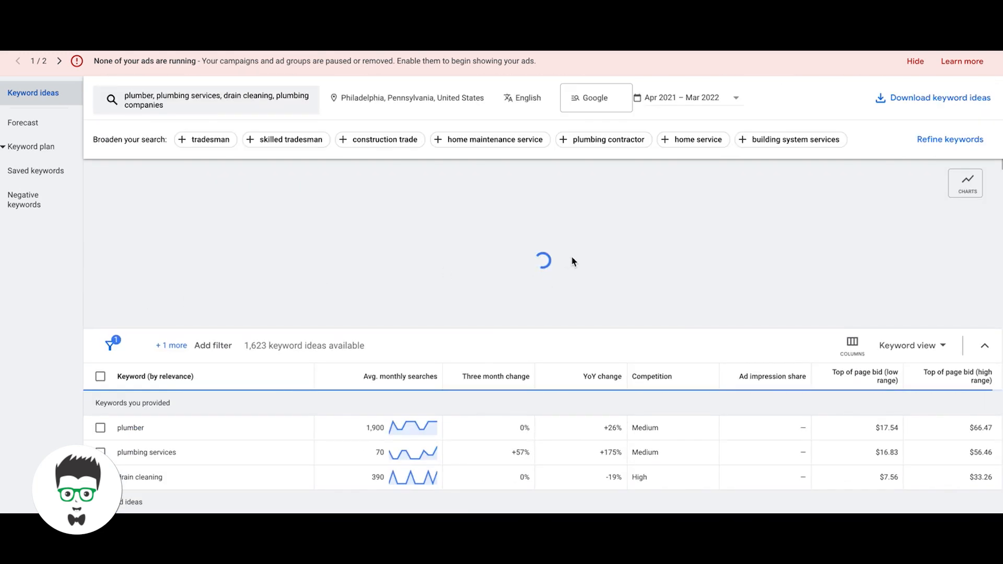
pyautogui.click(603, 143)
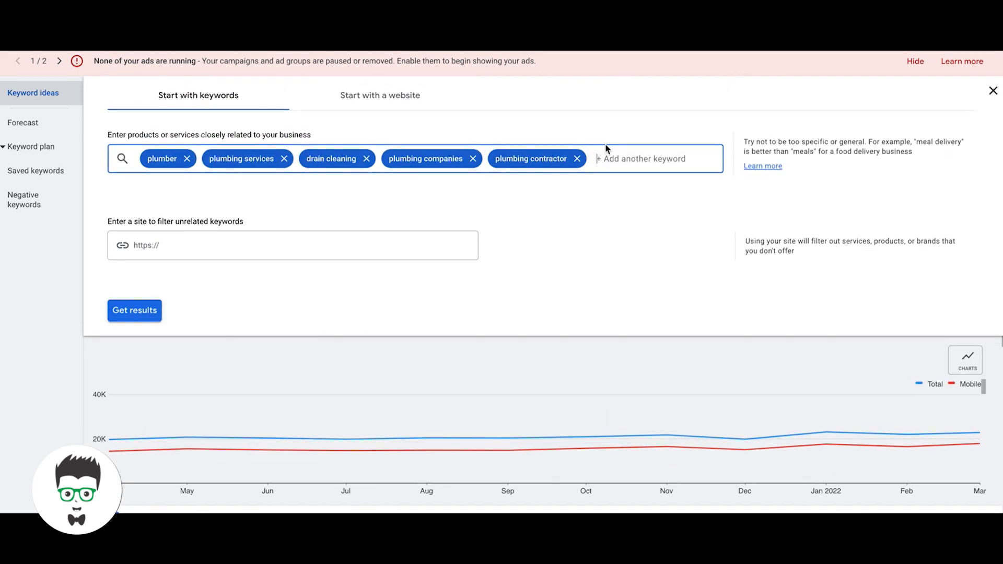
pyautogui.click(132, 316)
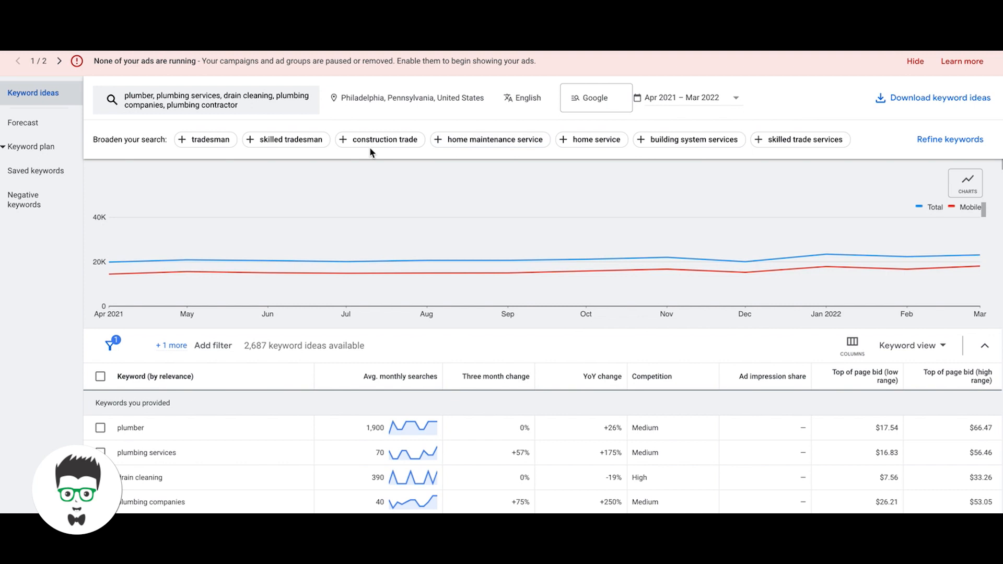
# - Review the targeted location of the keyword search and close the location settings without changes
pyautogui.scroll(-3, 408, 262)
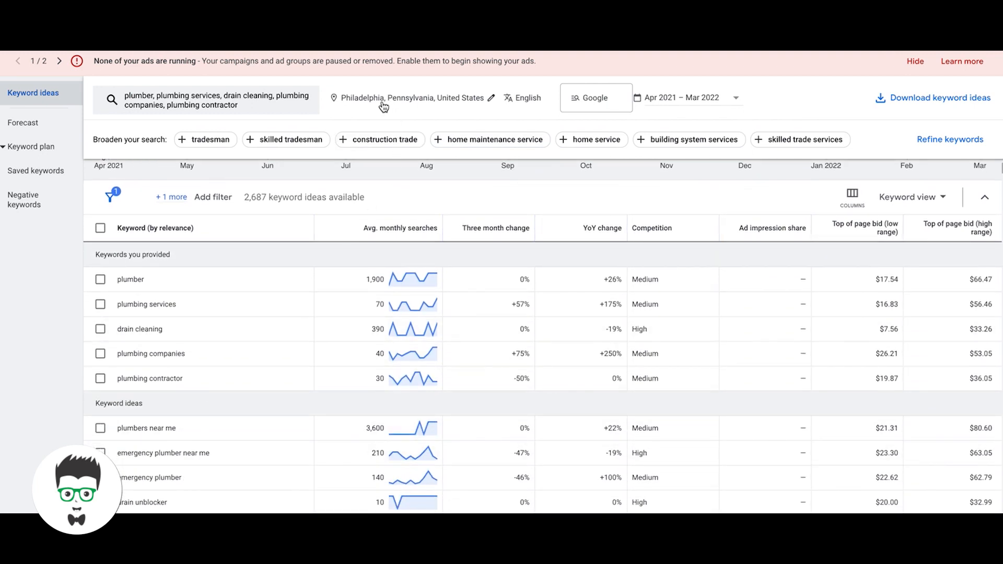
pyautogui.click(490, 98)
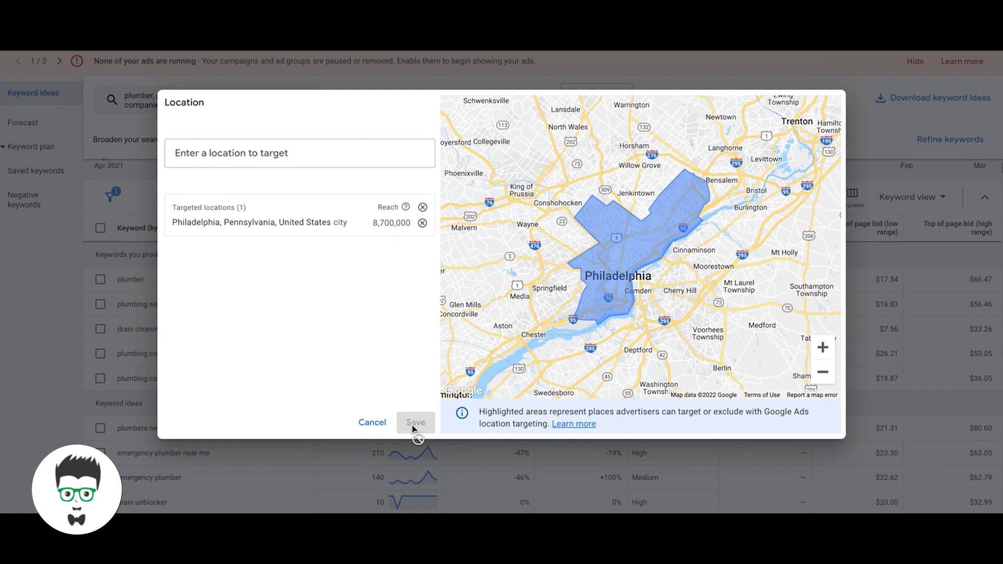
pyautogui.click(375, 423)
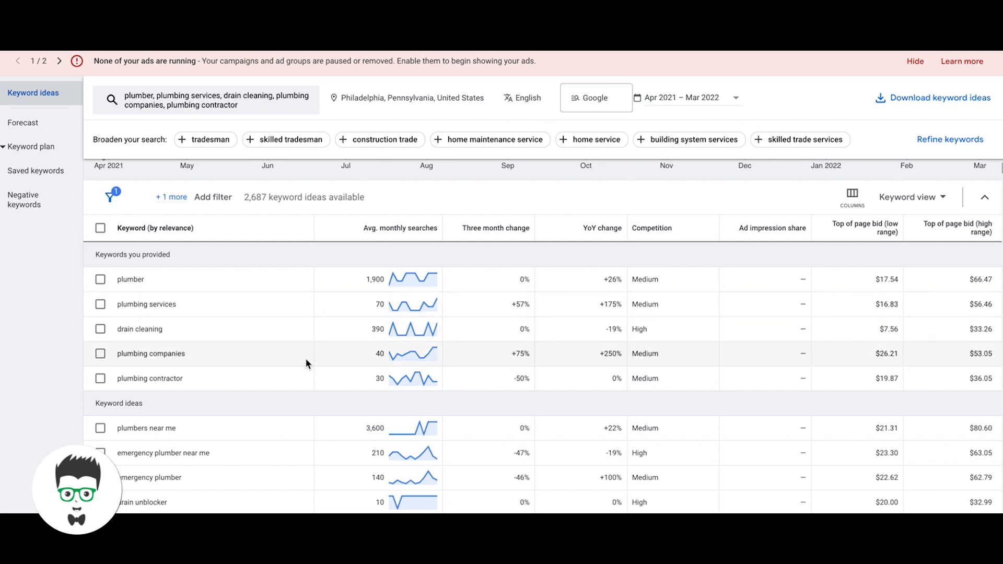
# - Copy the keyword "plumbing services" from the keyword list into cell A1 of the Google Sheets spreadsheet
pyautogui.scroll(-2, 305, 361)
pyautogui.scroll(1, 305, 358)
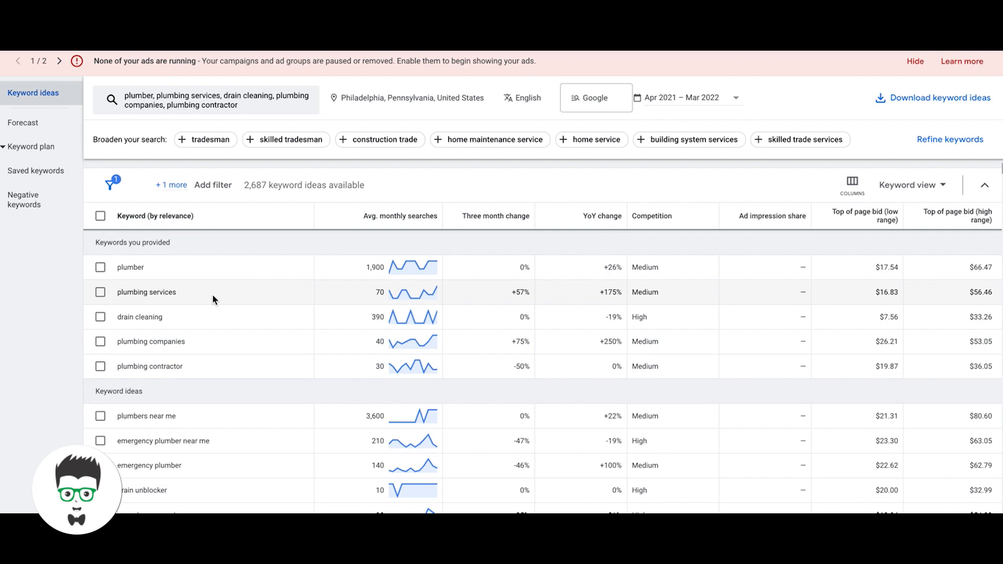
pyautogui.moveTo(176, 293); pyautogui.dragTo(117, 293)
pyautogui.hotkey('ctrl', 'c')
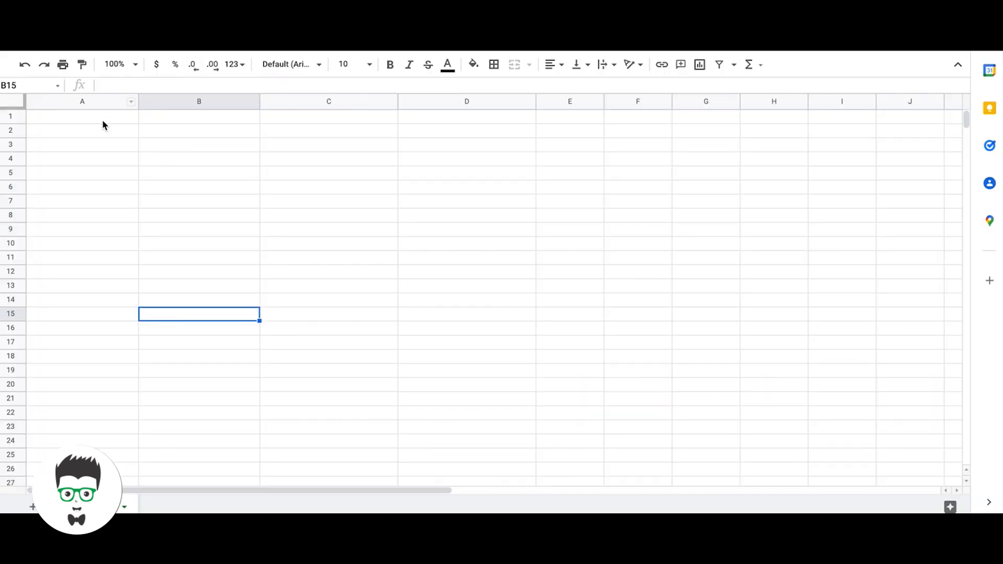
pyautogui.click(102, 121)
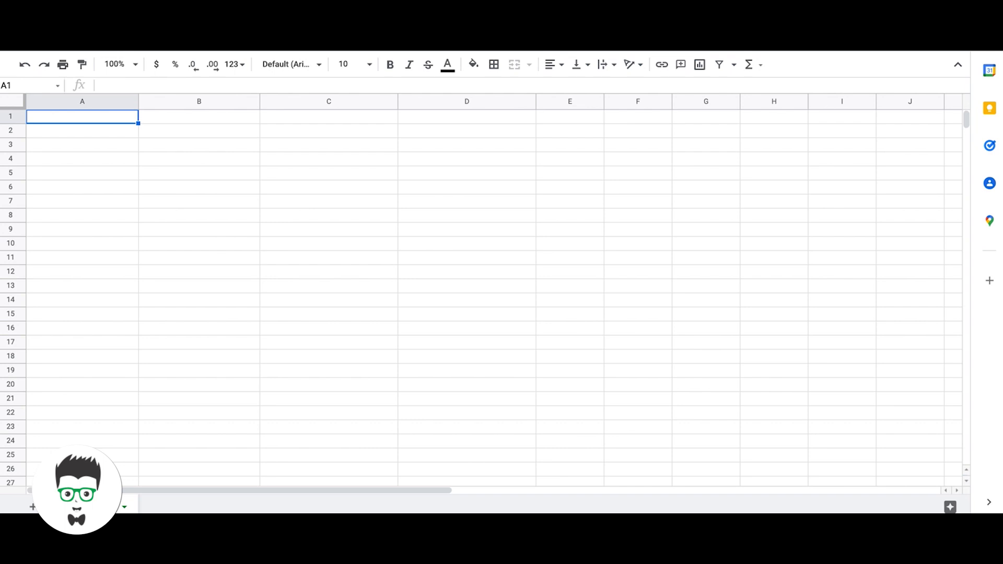
pyautogui.moveTo(0, 282); pyautogui.dragTo(1, 282)
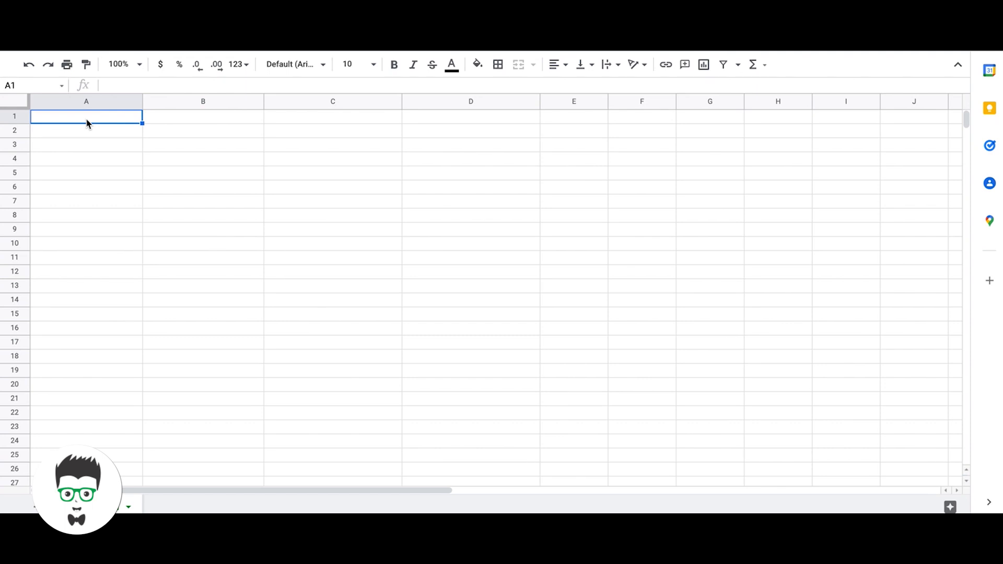
pyautogui.hotkey('ctrl', 'v')
# - Enter "drain cleaning" in cell B1 as the second column heading
pyautogui.click(171, 123)
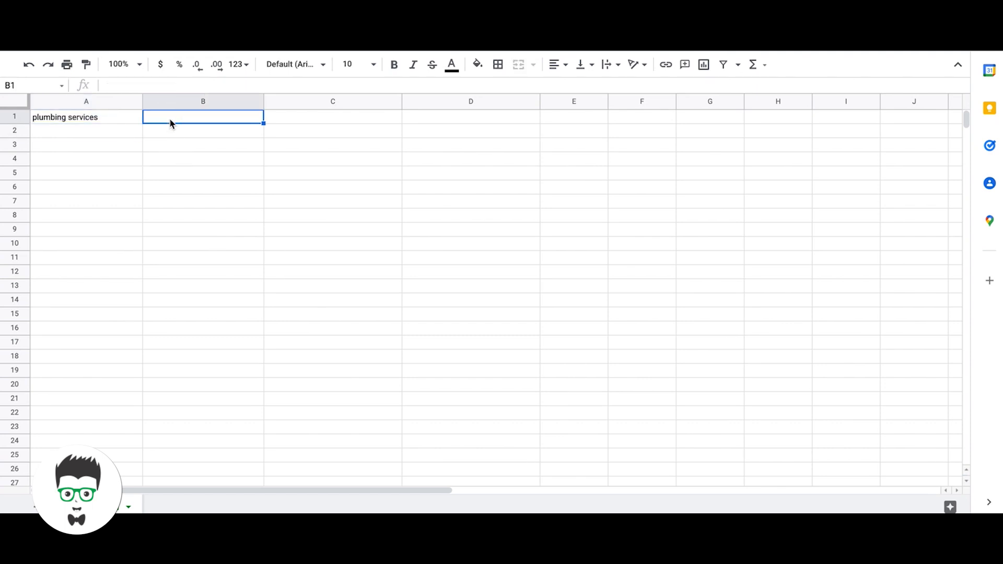
pyautogui.write('drain cle')
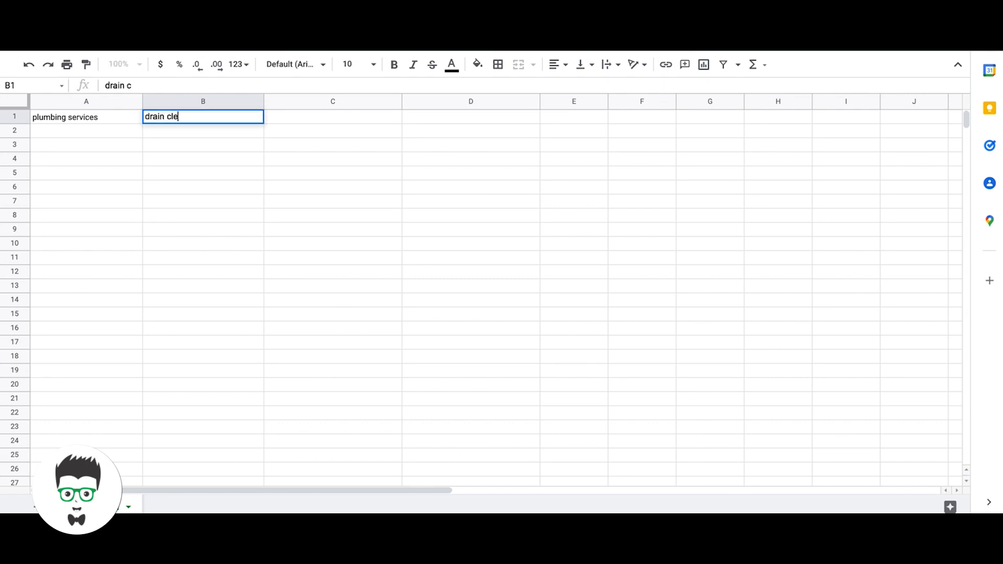
pyautogui.write('aning')
pyautogui.press('Return')
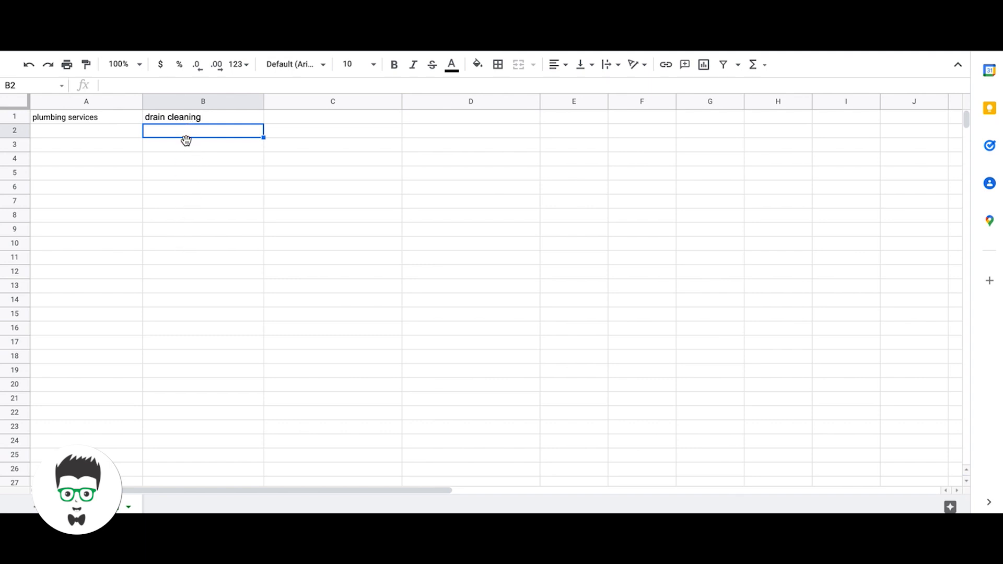
pyautogui.click(74, 130)
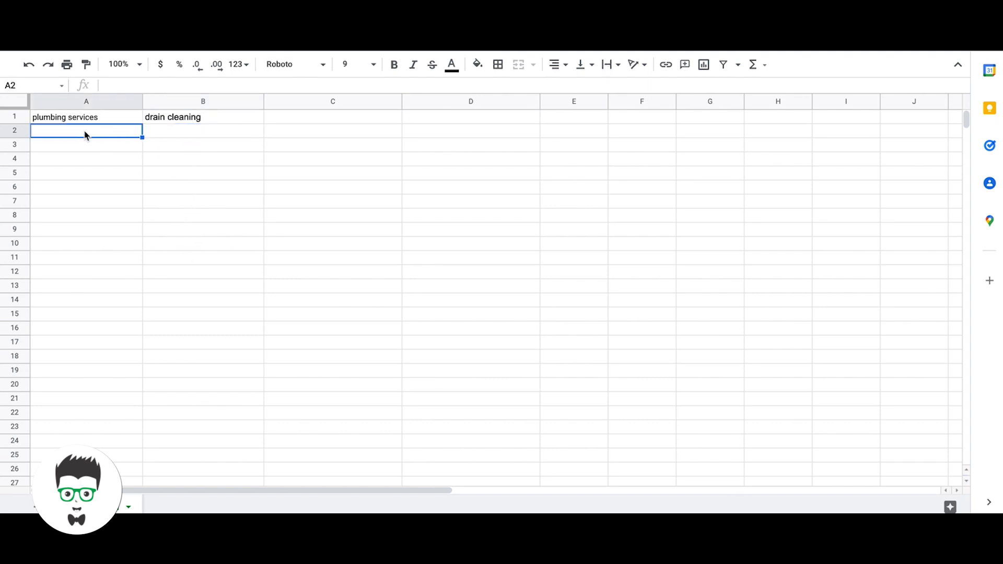
pyautogui.click(320, 148)
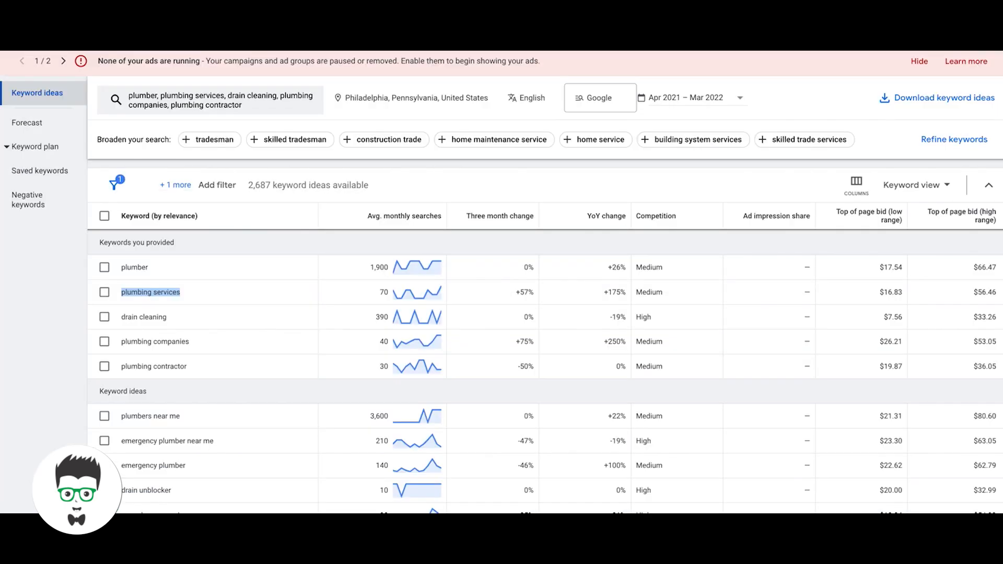
# - Copy the keyword "plumbing companies" from the Keyword Planner list into cell C1 of the spreadsheet
pyautogui.scroll(-1, 199, 354)
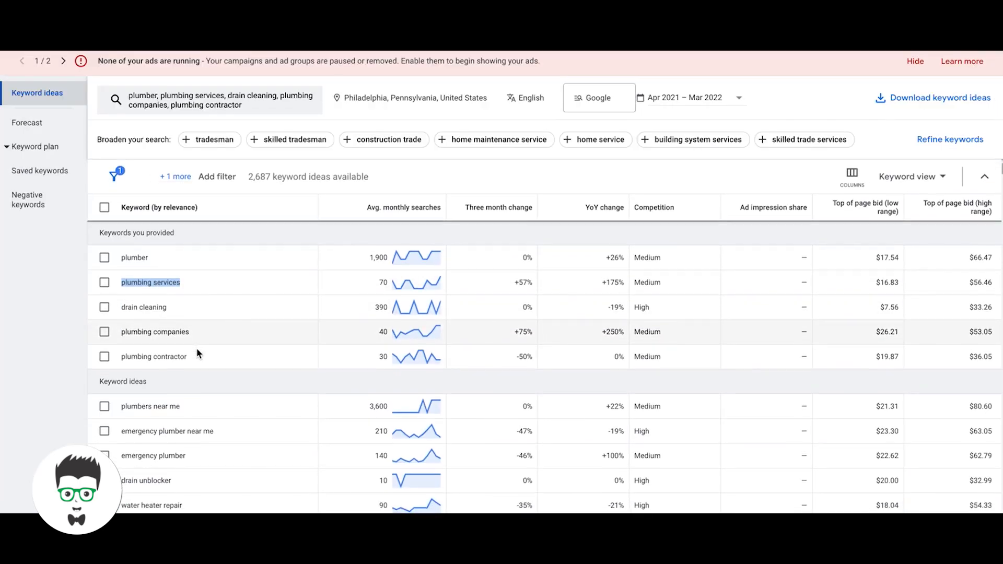
pyautogui.tripleClick(164, 330)
pyautogui.hotkey('ctrl', 'c')
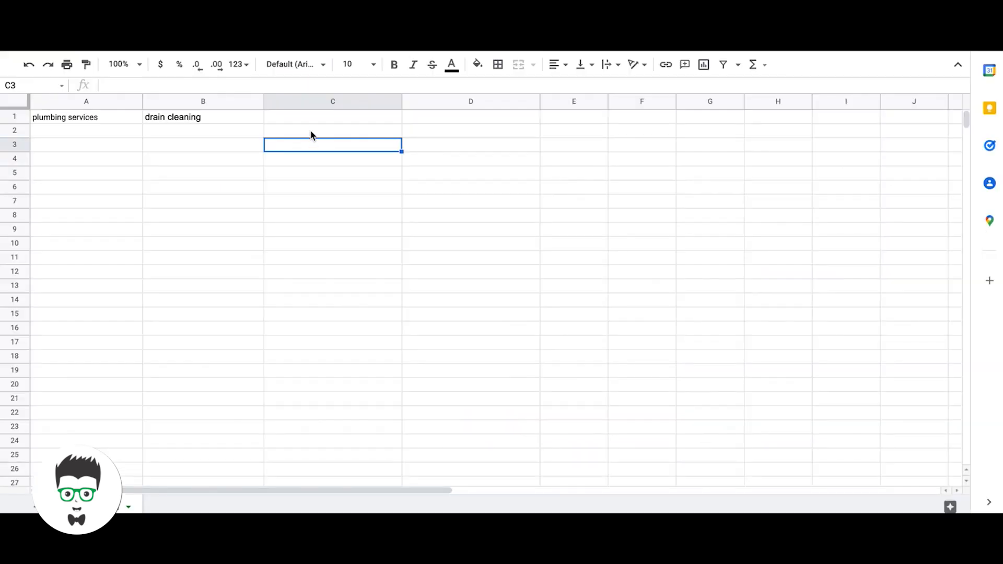
pyautogui.click(308, 117)
pyautogui.doubleClick(308, 117)
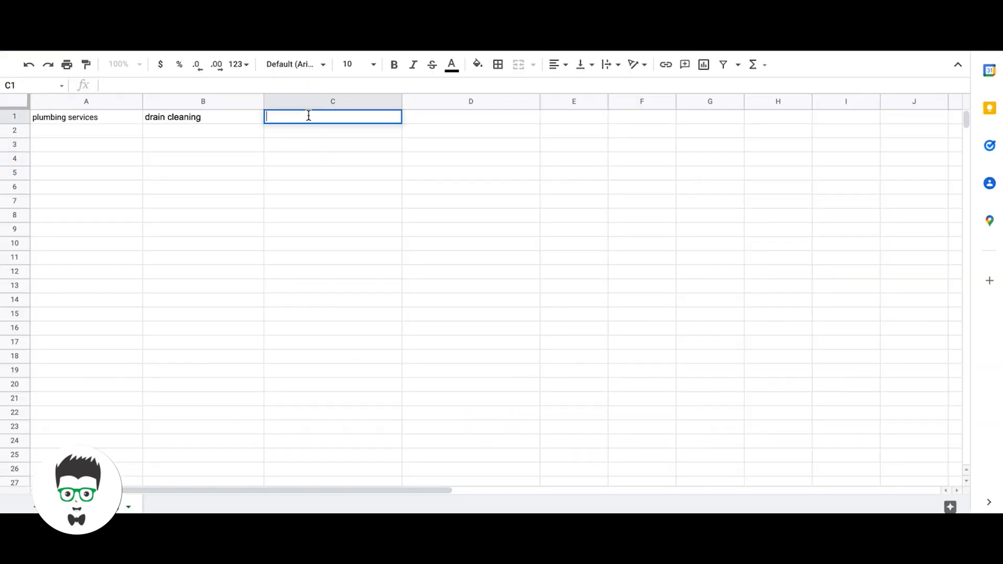
pyautogui.hotkey('ctrl', 'v')
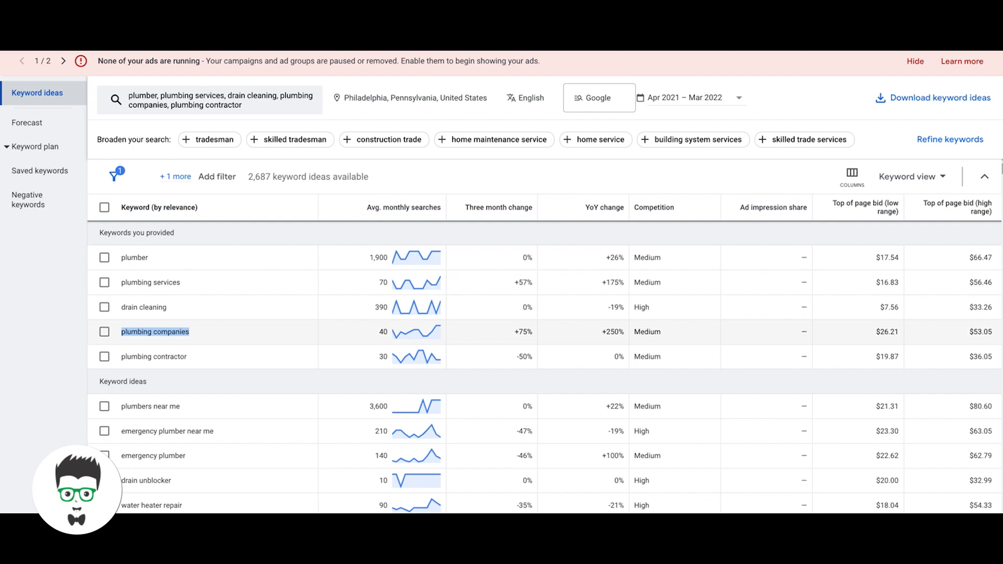
# - Copy the keyword "plumbing contractor" from the Keyword Planner list into cell D1 of the spreadsheet
pyautogui.tripleClick(159, 355)
pyautogui.hotkey('ctrl', 'c')
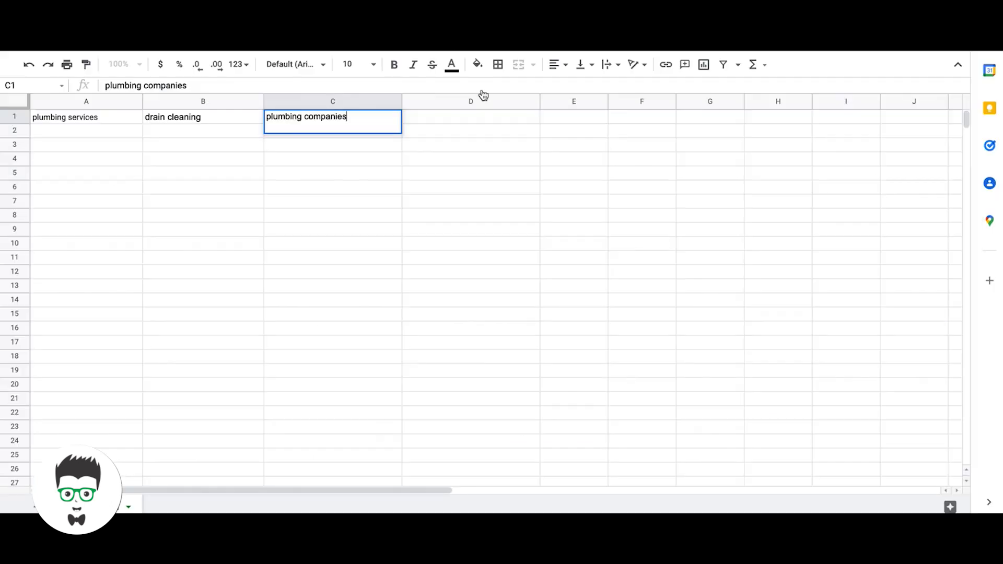
pyautogui.click(446, 124)
pyautogui.hotkey('ctrl', 'v')
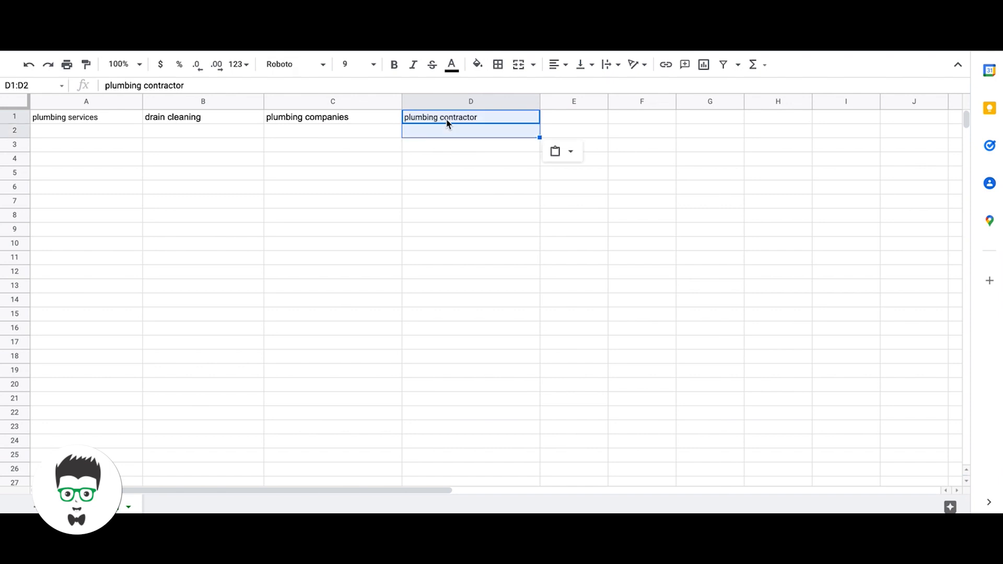
pyautogui.click(438, 177)
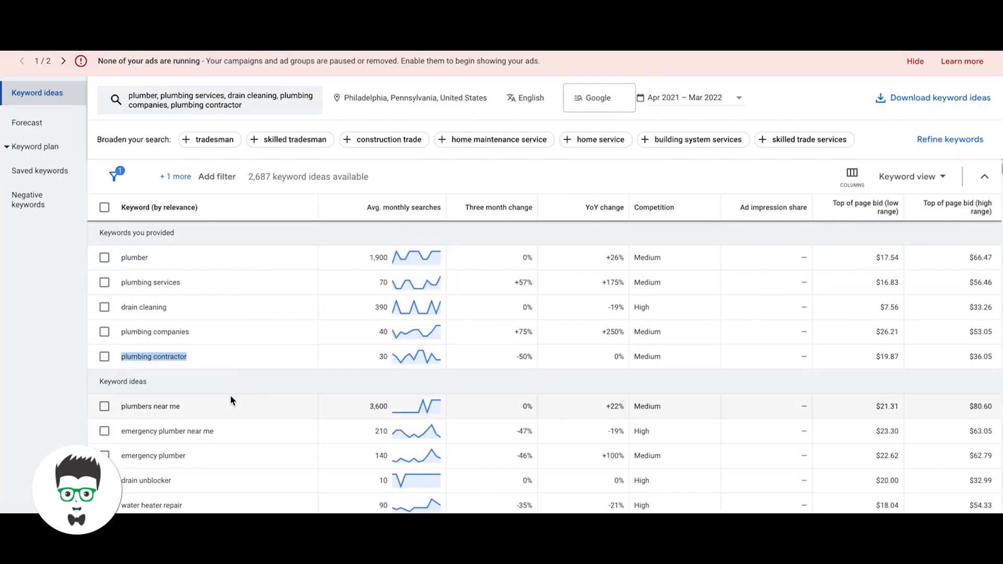
# - Copy "emergency plumber" from the keyword ideas into cell E1 of the spreadsheet and widen column E to fit it
pyautogui.scroll(-3, 231, 401)
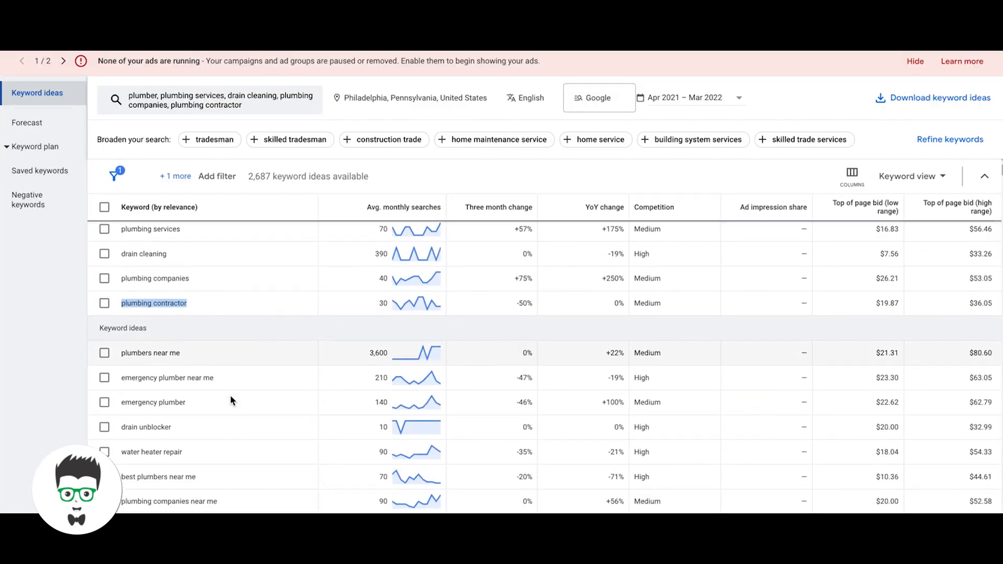
pyautogui.scroll(-1, 230, 400)
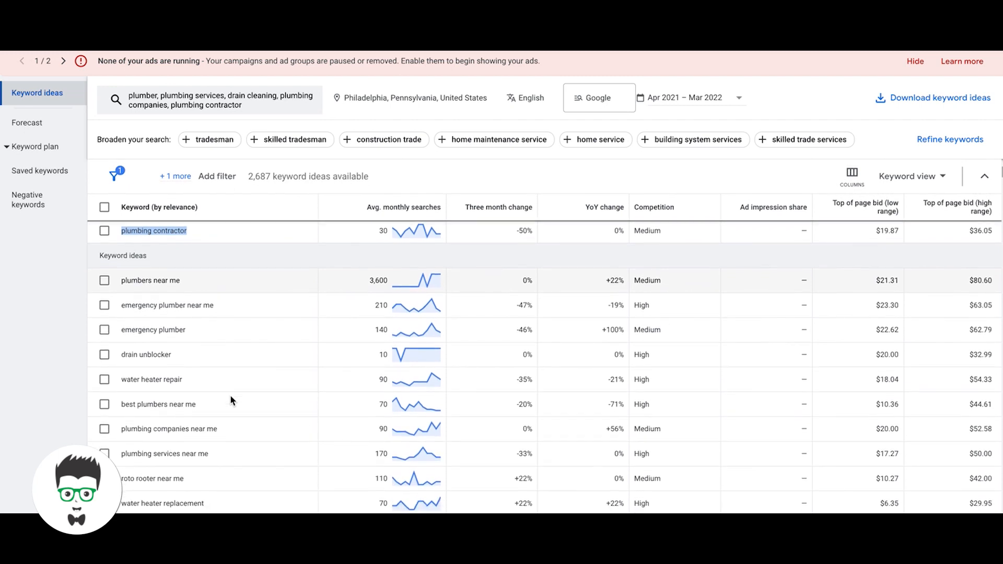
pyautogui.click(185, 304)
pyautogui.moveTo(185, 305); pyautogui.dragTo(123, 310)
pyautogui.hotkey('ctrl', 'c')
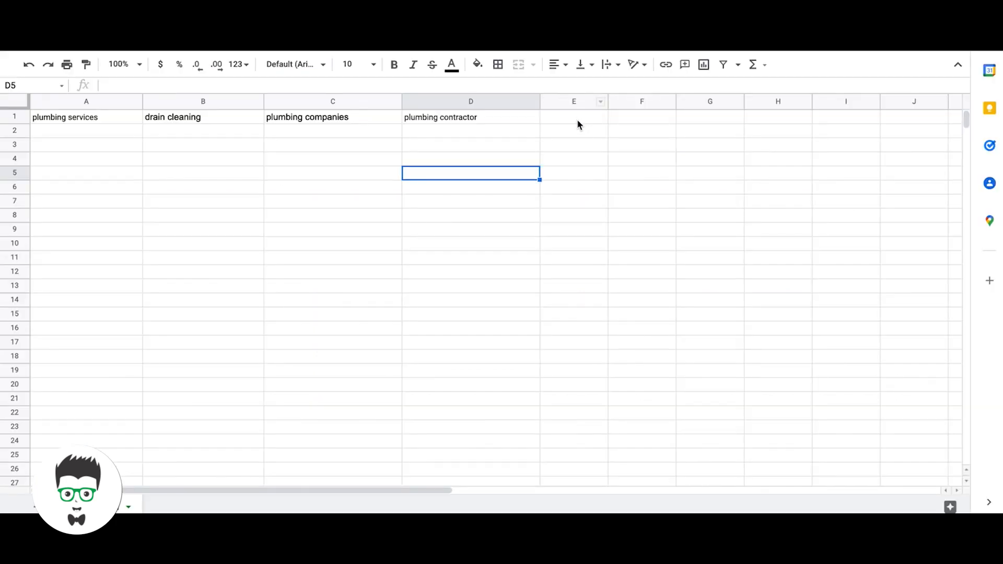
pyautogui.click(576, 119)
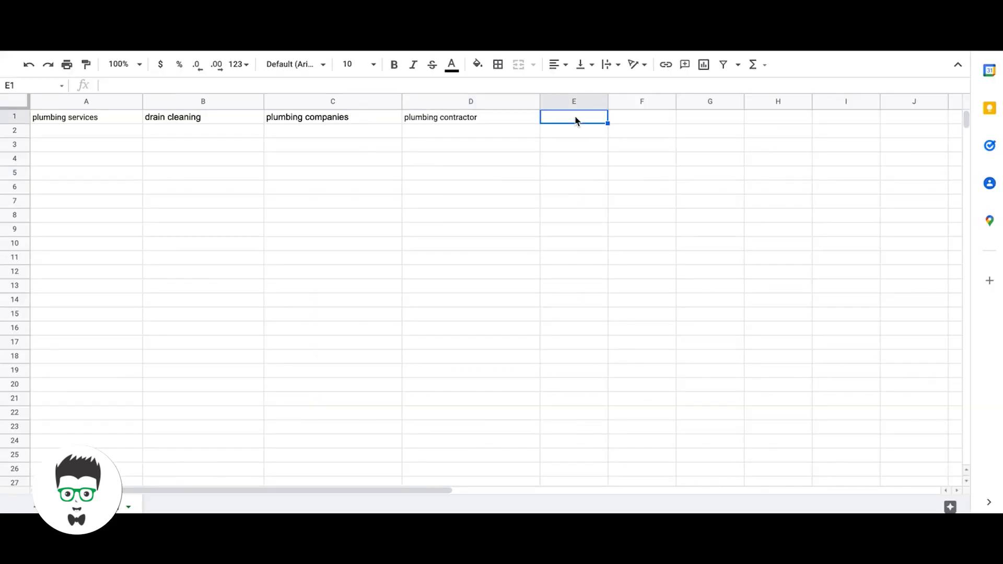
pyautogui.hotkey('ctrl', 'v')
pyautogui.moveTo(607, 102); pyautogui.dragTo(676, 102)
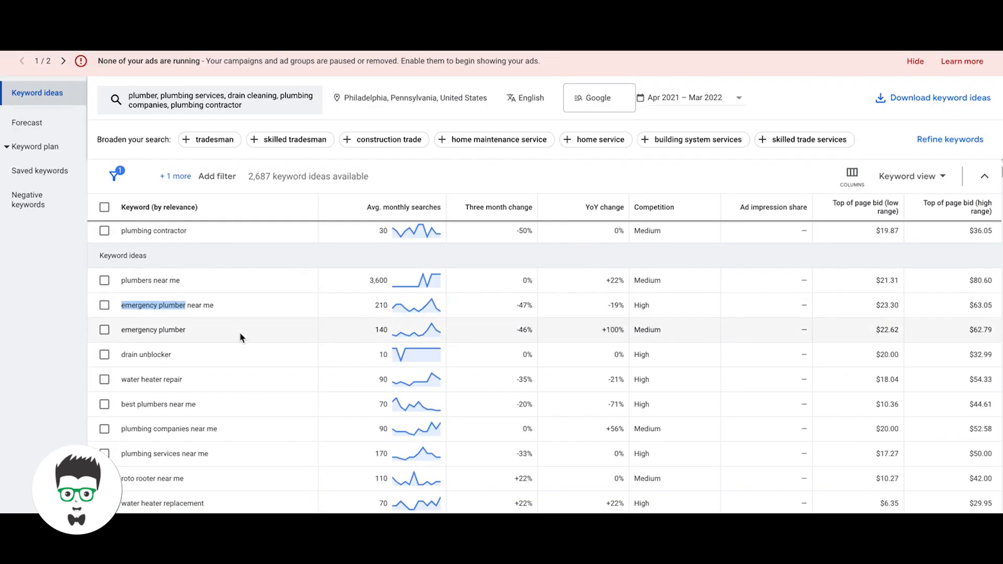
# - Copy the keyword "water heater repair" from the Keyword Planner list into cell F1 of the spreadsheet
pyautogui.scroll(-2, 240, 337)
pyautogui.scroll(-1, 239, 334)
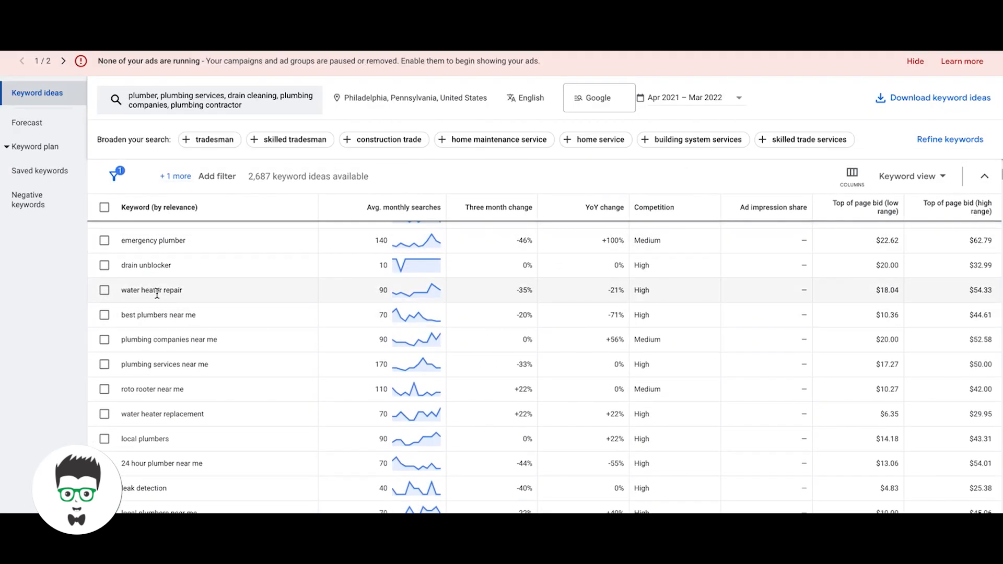
pyautogui.tripleClick(174, 291)
pyautogui.hotkey('ctrl', 'c')
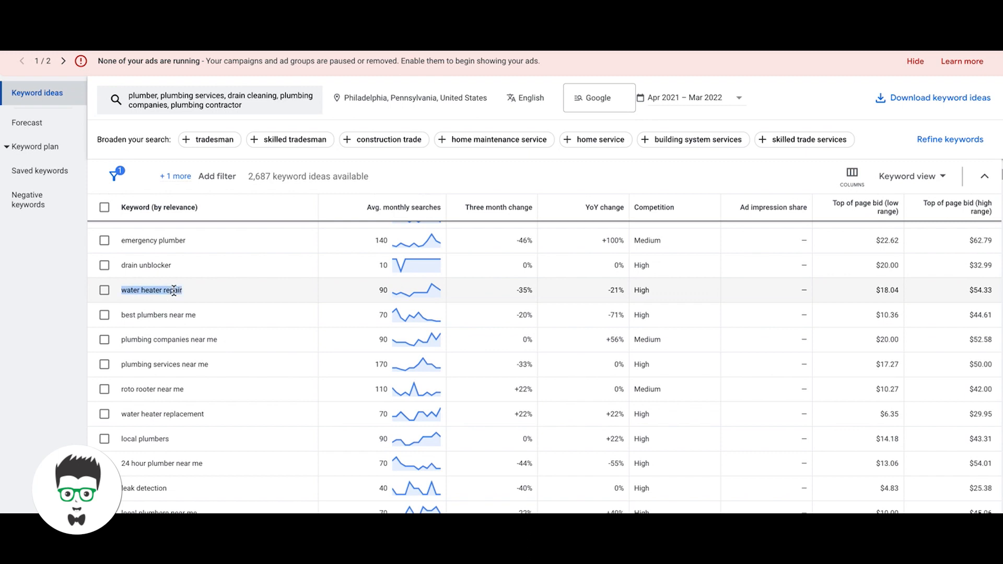
pyautogui.hotkey('ctrl', 'Tab')
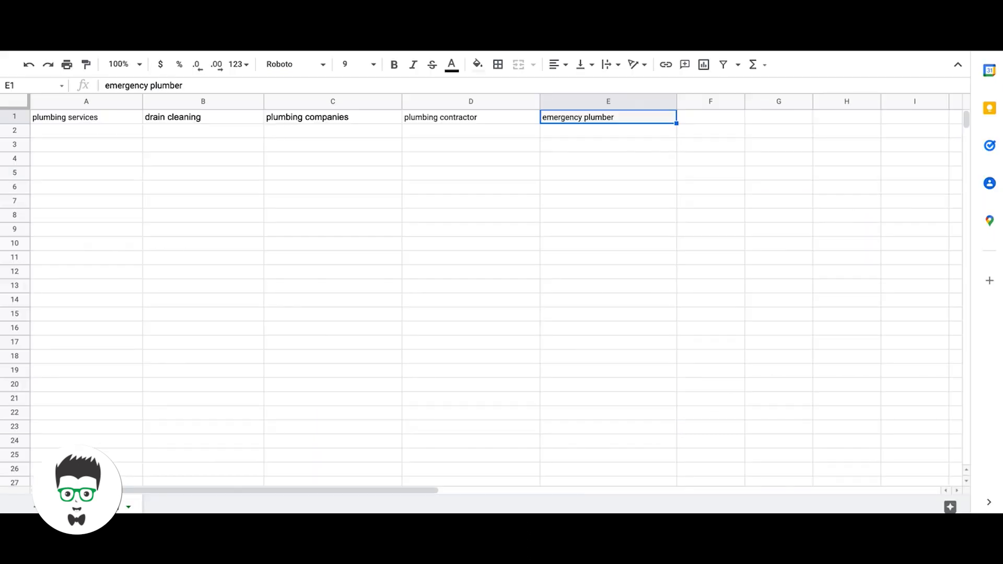
pyautogui.click(705, 118)
pyautogui.hotkey('ctrl', 'v')
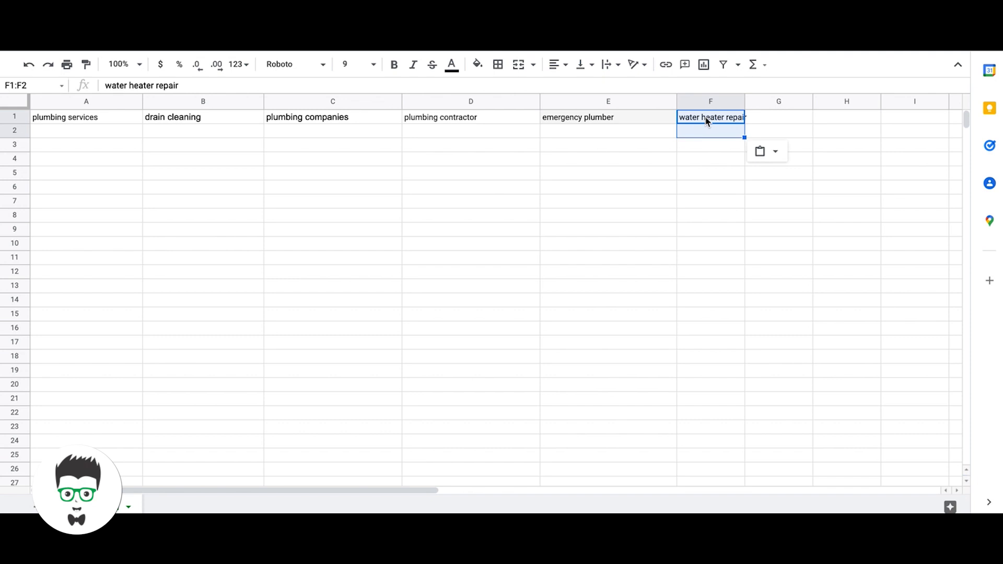
# - Copy the keyword "water heater replacement" from the Keyword Planner list into cell G1 of the spreadsheet
pyautogui.hotkey('ctrl', 'shift', 'Tab')
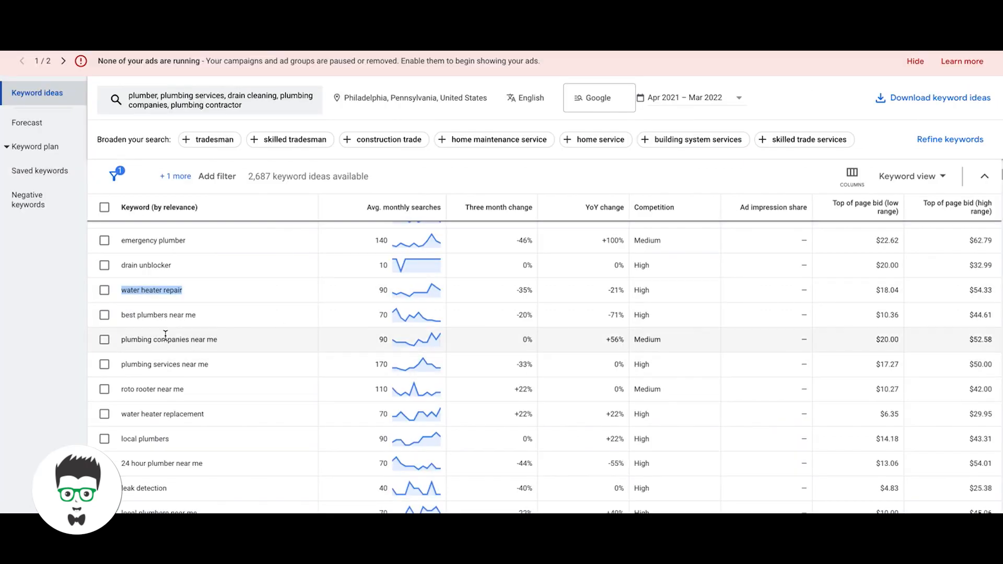
pyautogui.tripleClick(164, 414)
pyautogui.hotkey('ctrl', 'c')
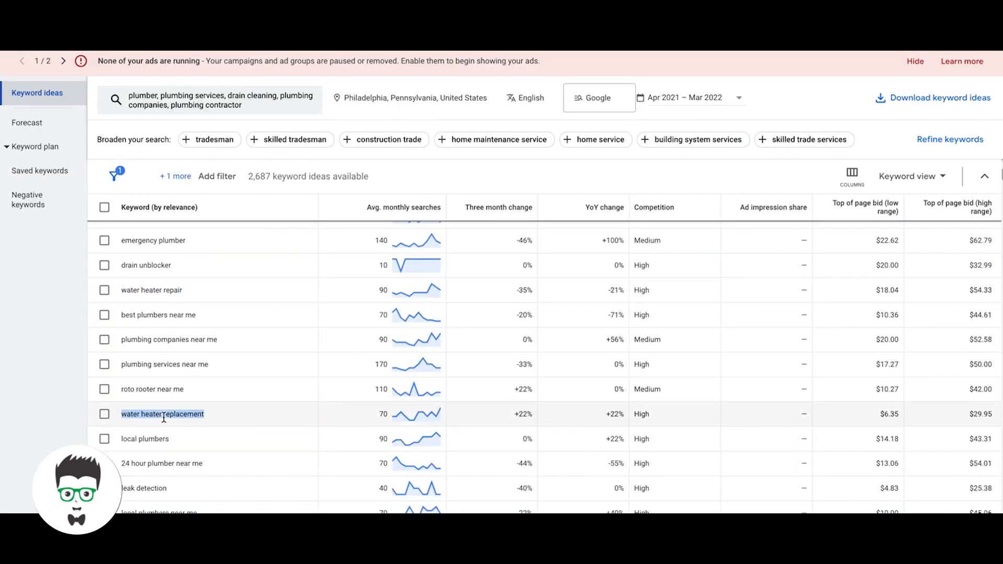
pyautogui.scroll(-5, 235, 368)
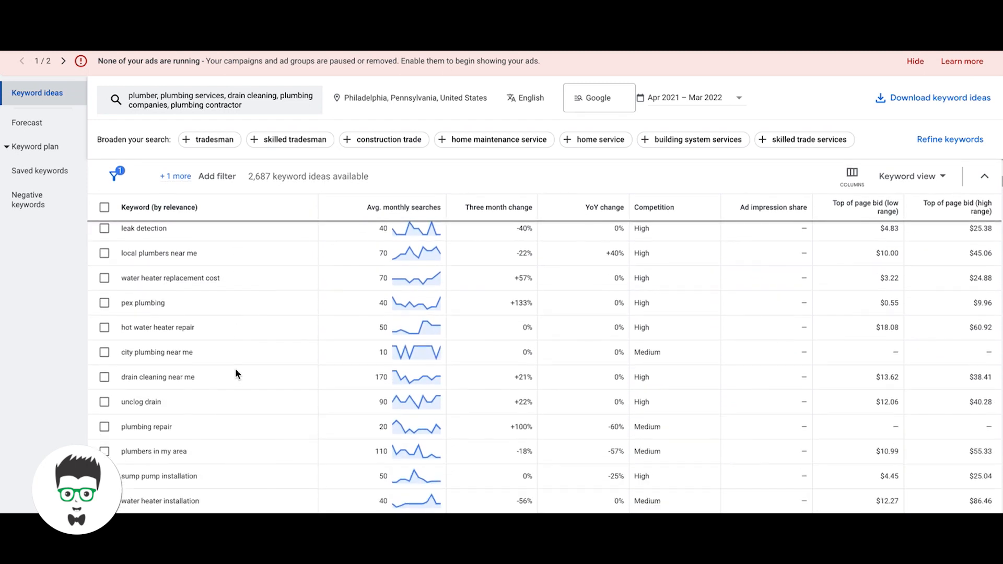
pyautogui.scroll(5, 188, 339)
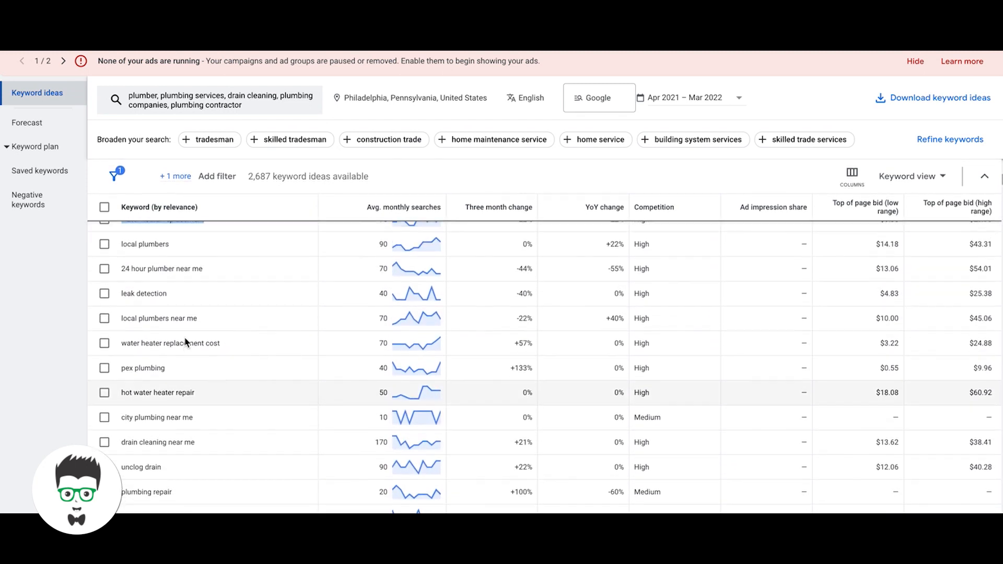
pyautogui.scroll(1, 188, 337)
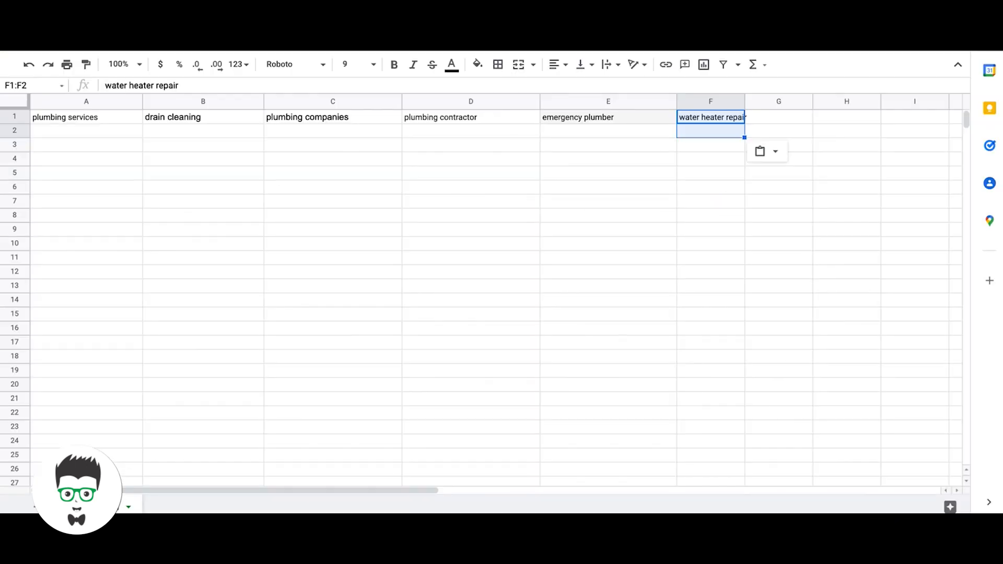
pyautogui.click(770, 119)
pyautogui.hotkey('ctrl', 'v')
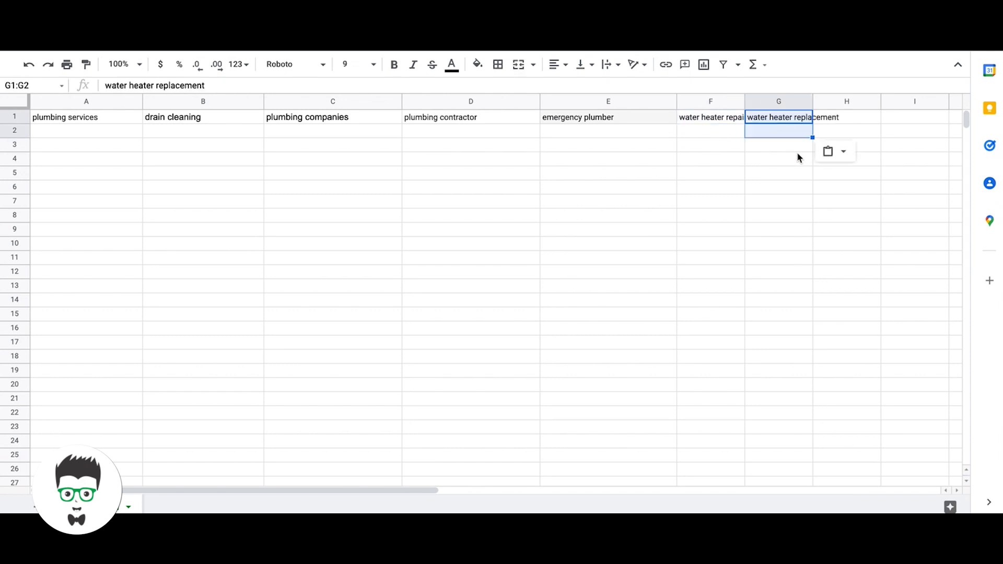
# - Widen columns F and G so that both water heater headings fit in their cells
pyautogui.click(794, 171)
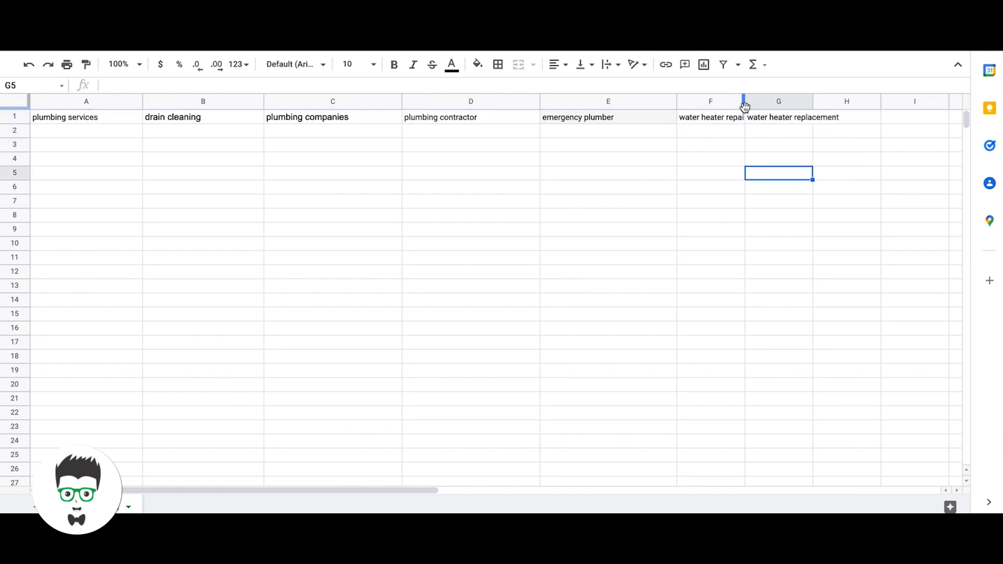
pyautogui.moveTo(745, 106); pyautogui.dragTo(815, 107)
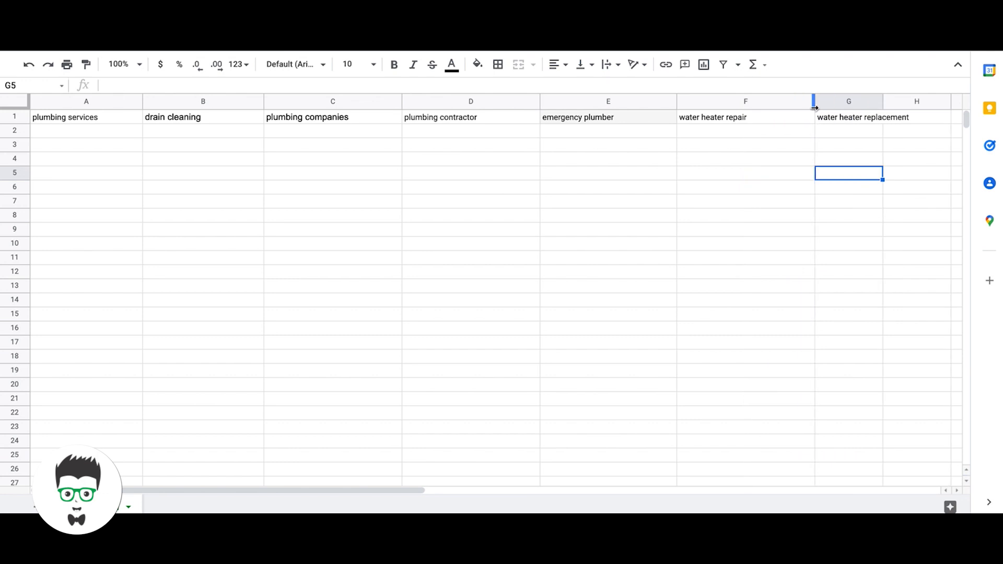
pyautogui.moveTo(882, 104); pyautogui.dragTo(953, 104)
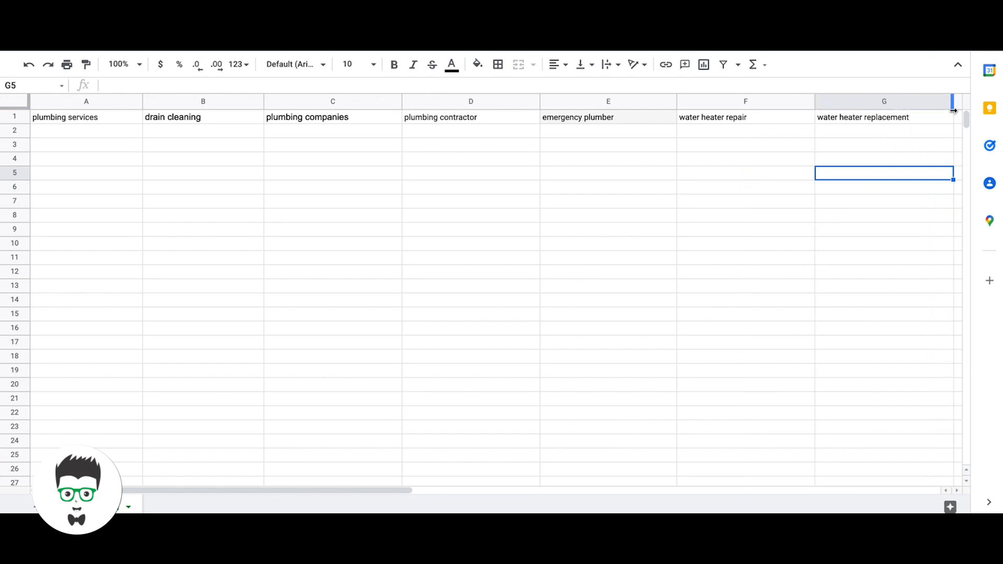
pyautogui.click(359, 174)
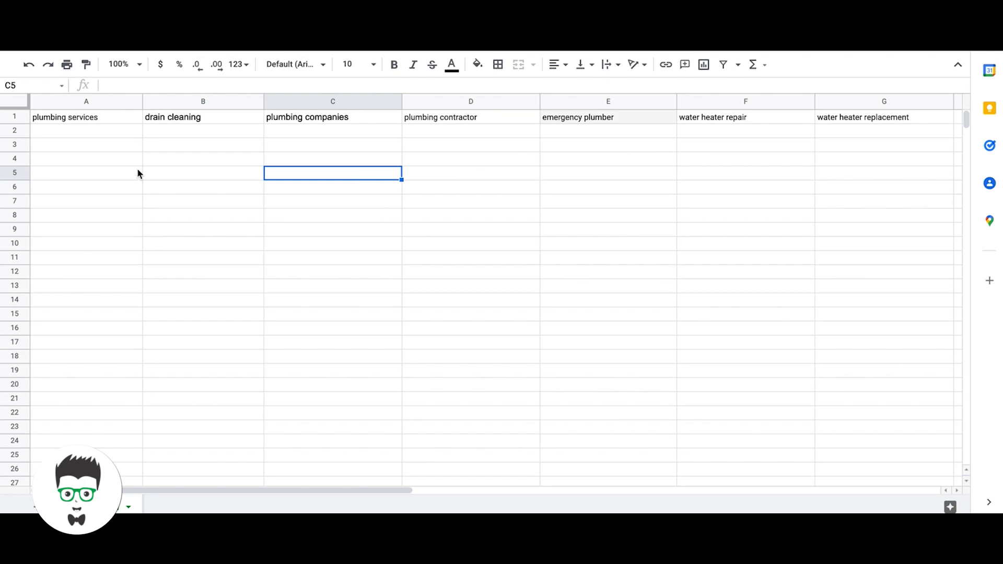
pyautogui.click(93, 147)
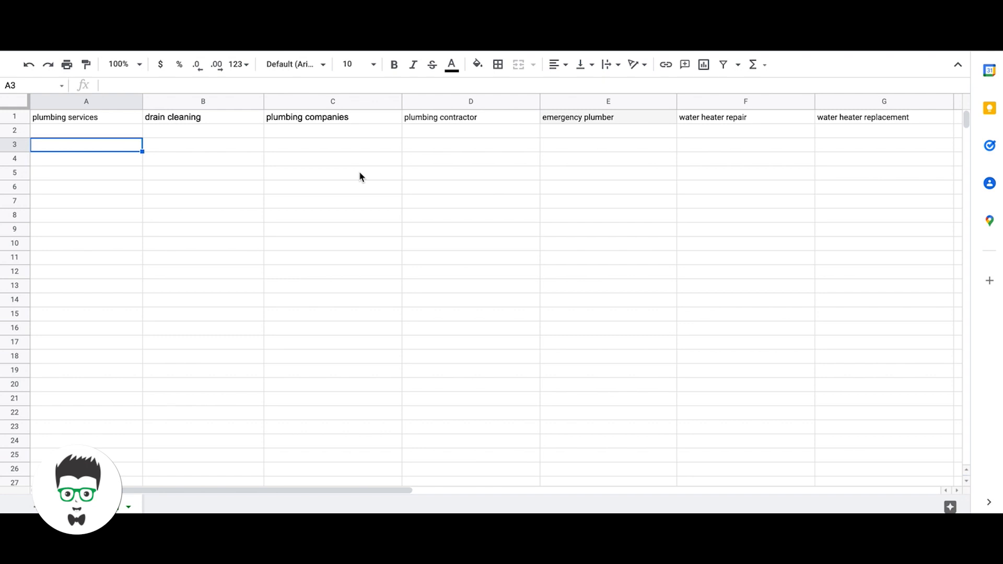
pyautogui.click(72, 164)
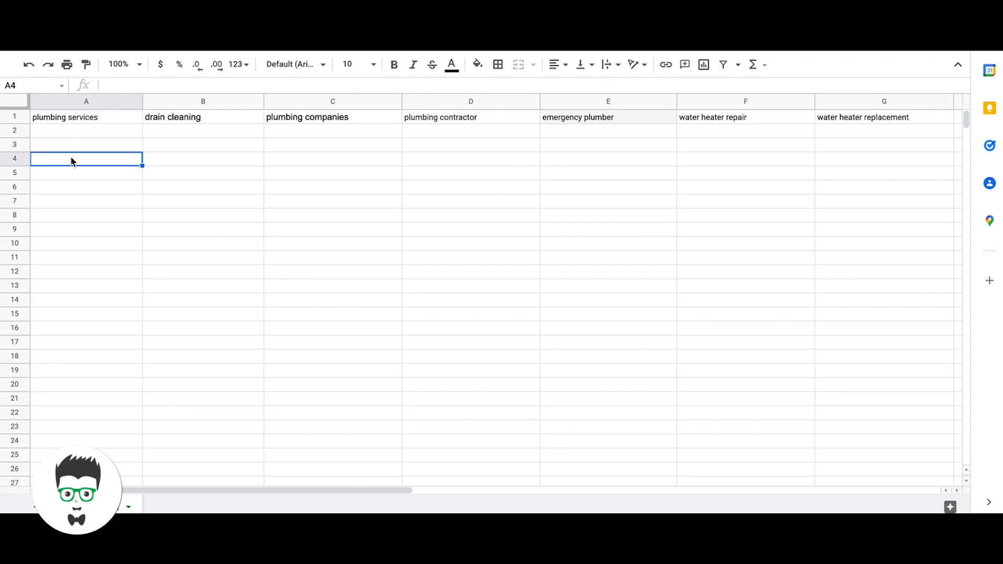
pyautogui.click(81, 137)
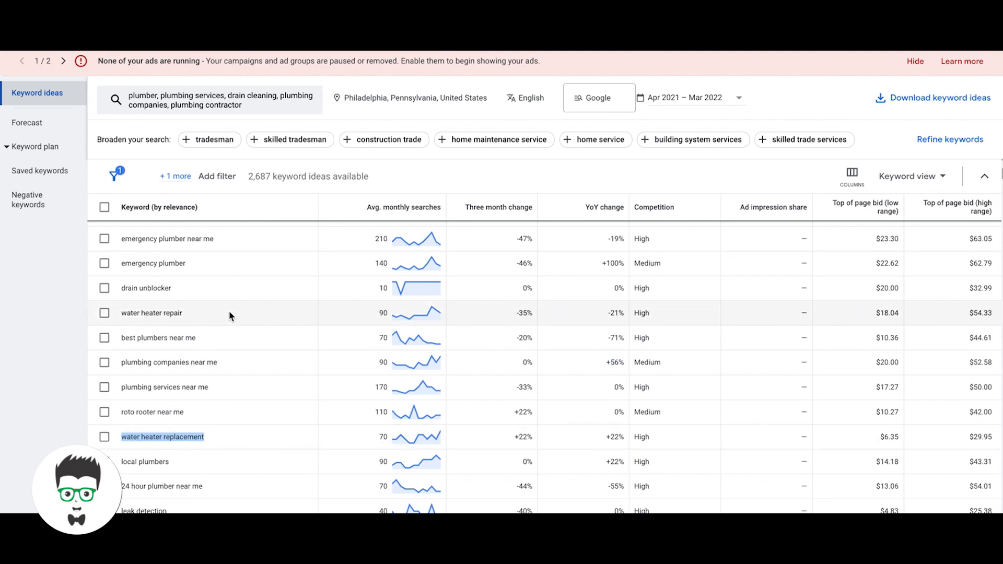
# - Copy "plumbing services near me" from the keyword ideas into cell A3 under the plumbing services heading
pyautogui.scroll(1, 229, 316)
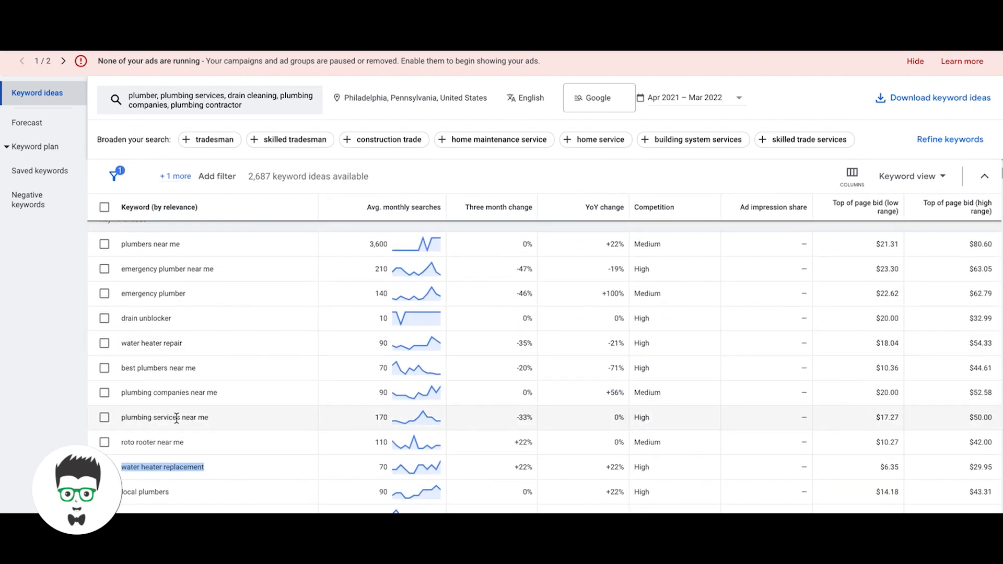
pyautogui.tripleClick(175, 417)
pyautogui.hotkey('ctrl', 'c')
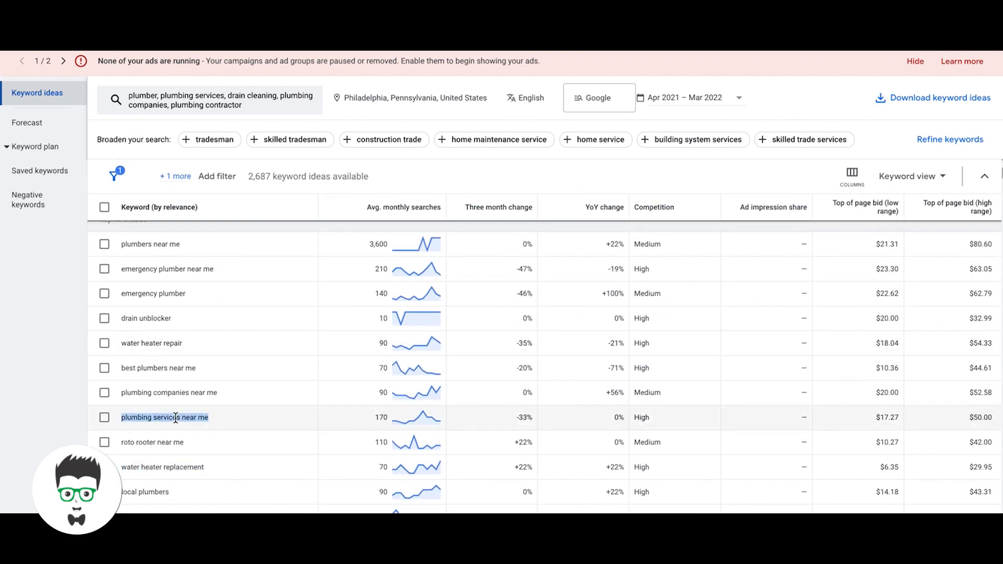
pyautogui.click(178, 417)
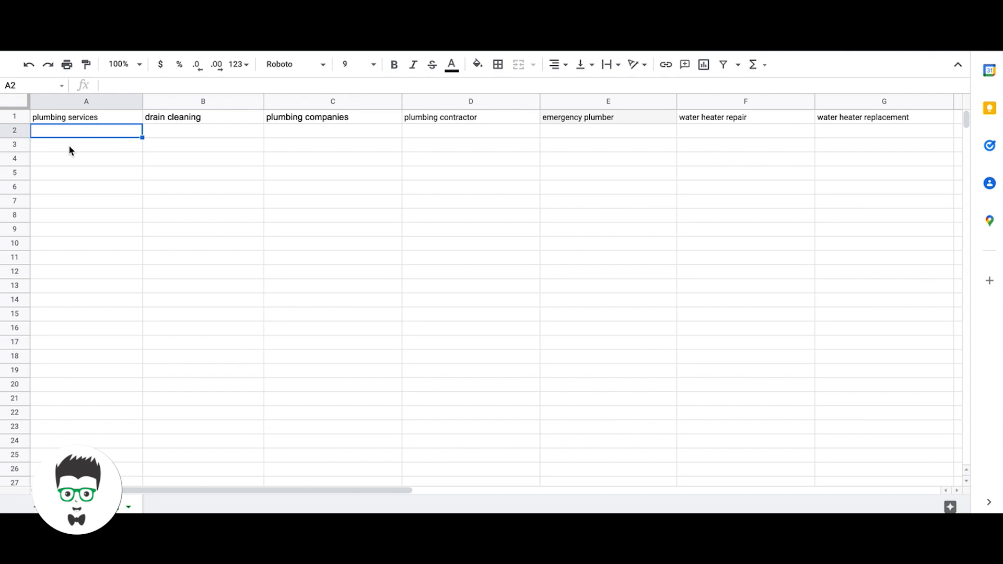
pyautogui.click(70, 150)
pyautogui.hotkey('ctrl', 'v')
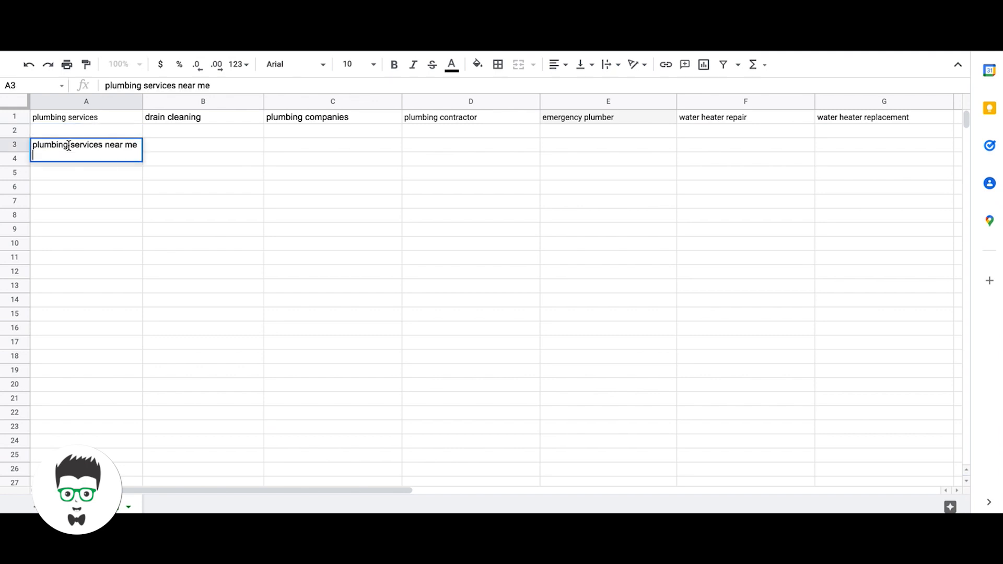
# - Paste the copied keyword into cell A4 and shorten it to "plumbing services"
pyautogui.click(54, 168)
pyautogui.hotkey('ctrl', 'v')
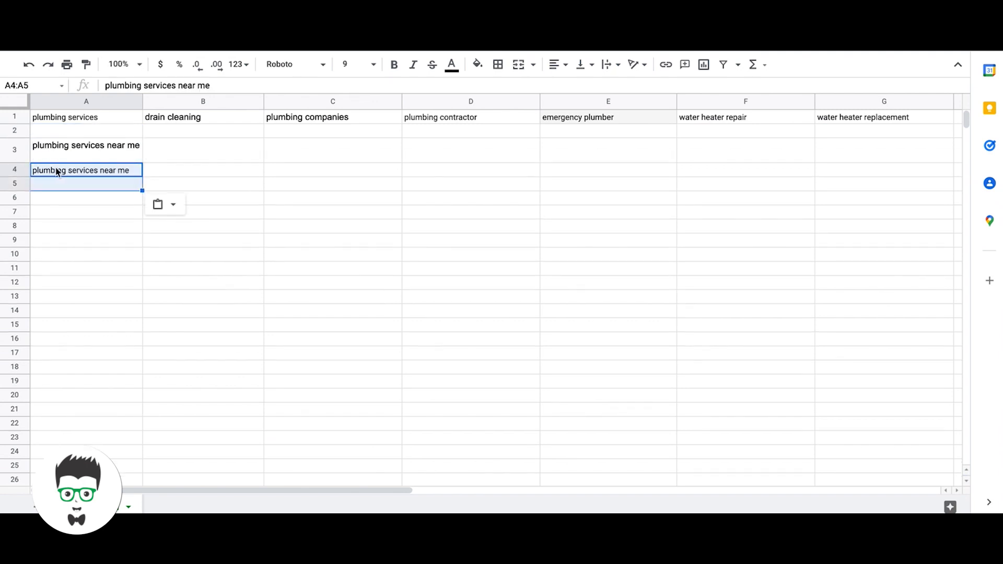
pyautogui.doubleClick(130, 169)
pyautogui.press('BackSpace')
pyautogui.press('BackSpace')
pyautogui.press('BackSpace')
pyautogui.press('BackSpace')
pyautogui.press('BackSpace')
pyautogui.press('BackSpace')
pyautogui.press('BackSpace')
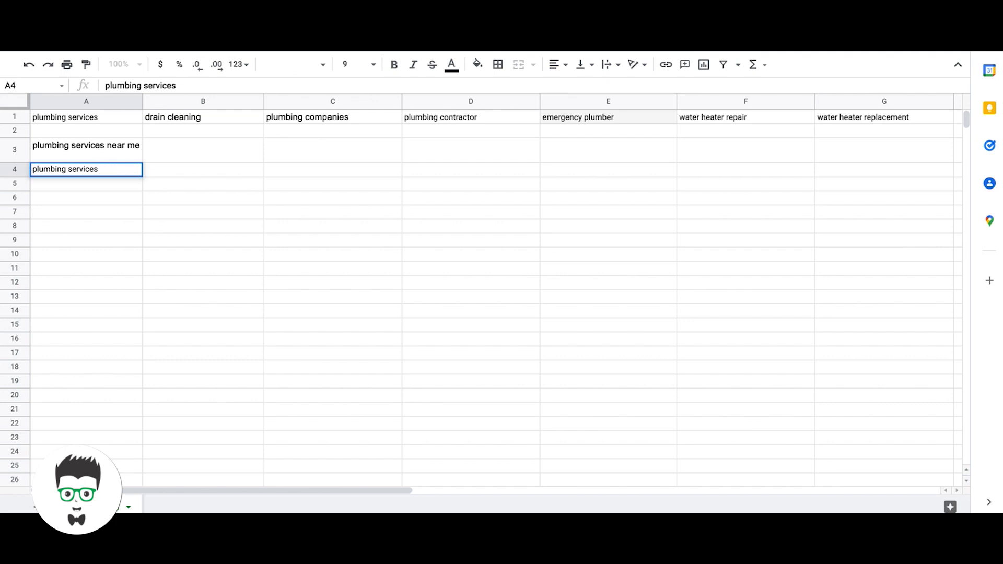
pyautogui.click(119, 206)
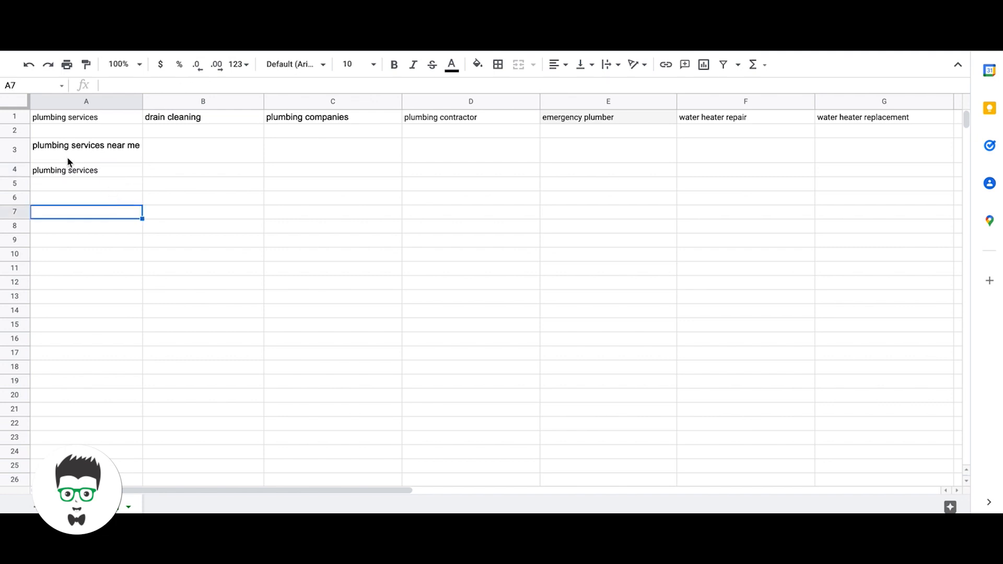
pyautogui.click(85, 188)
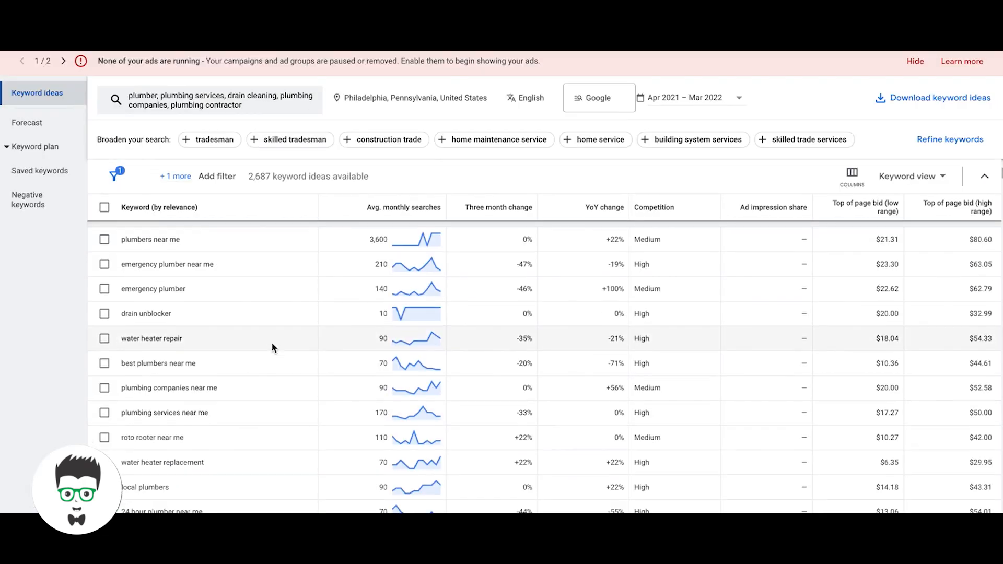
# - Filter the Keyword Planner ideas to keywords whose text contains "services", using text match
pyautogui.scroll(-3, 272, 346)
pyautogui.scroll(-3, 271, 345)
pyautogui.scroll(-3, 271, 348)
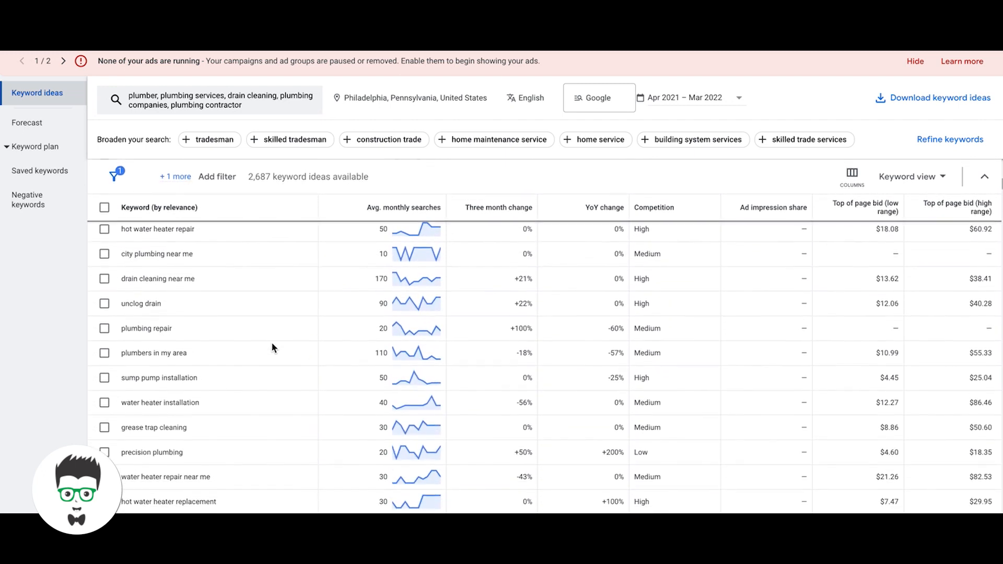
pyautogui.scroll(10, 271, 348)
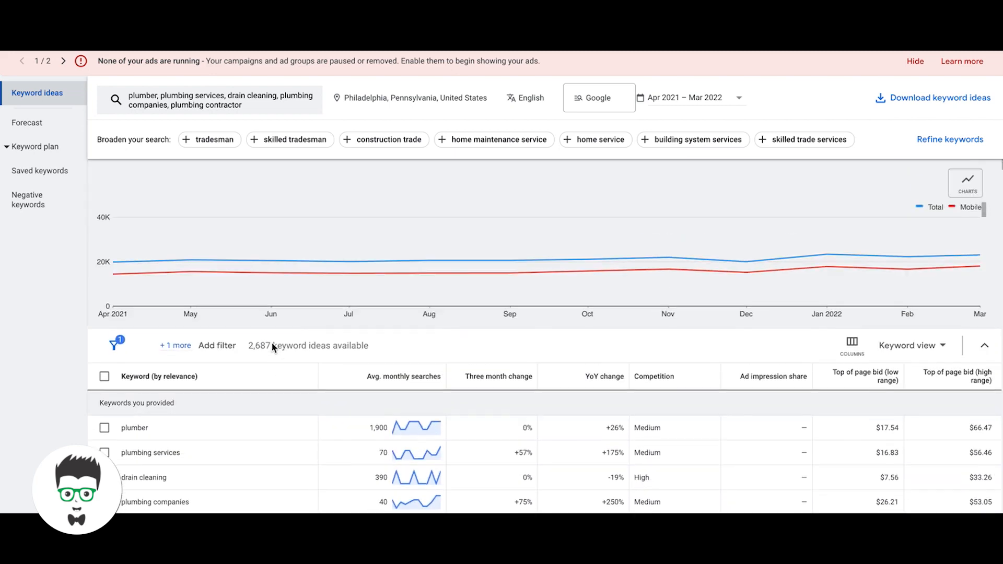
pyautogui.click(225, 349)
pyautogui.click(288, 217)
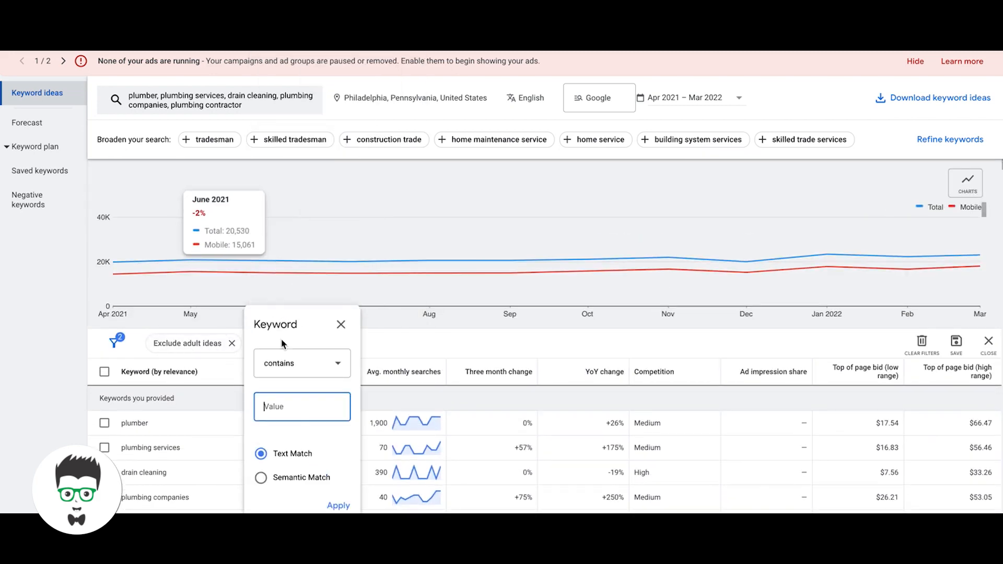
pyautogui.write('servcies')
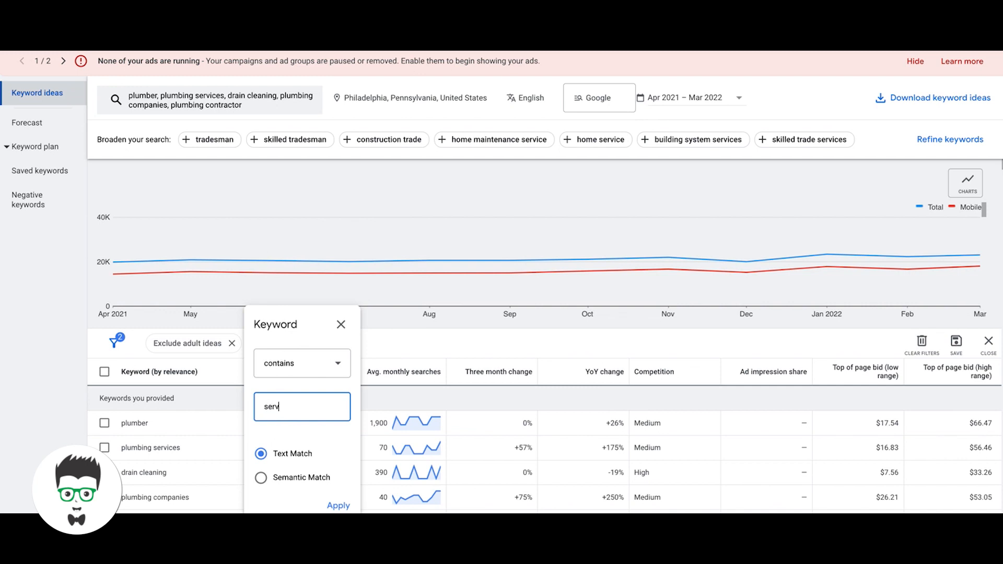
pyautogui.press('BackSpace')
pyautogui.press('BackSpace')
pyautogui.press('BackSpace')
pyautogui.write('ices')
pyautogui.click(340, 506)
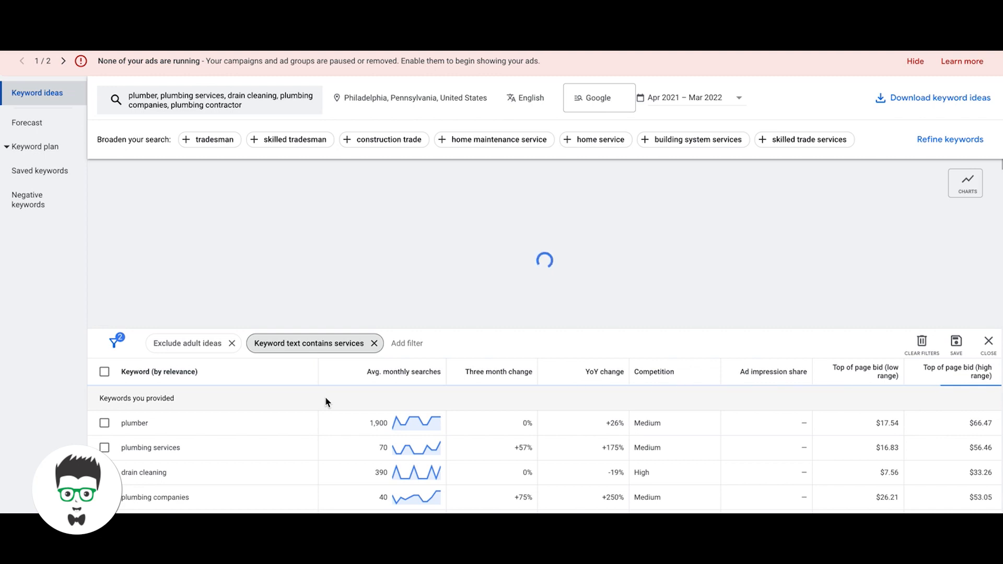
# - Copy "local plumbing services" from the filtered keyword ideas into cell A5 under the plumbing services heading
pyautogui.scroll(-3, 326, 400)
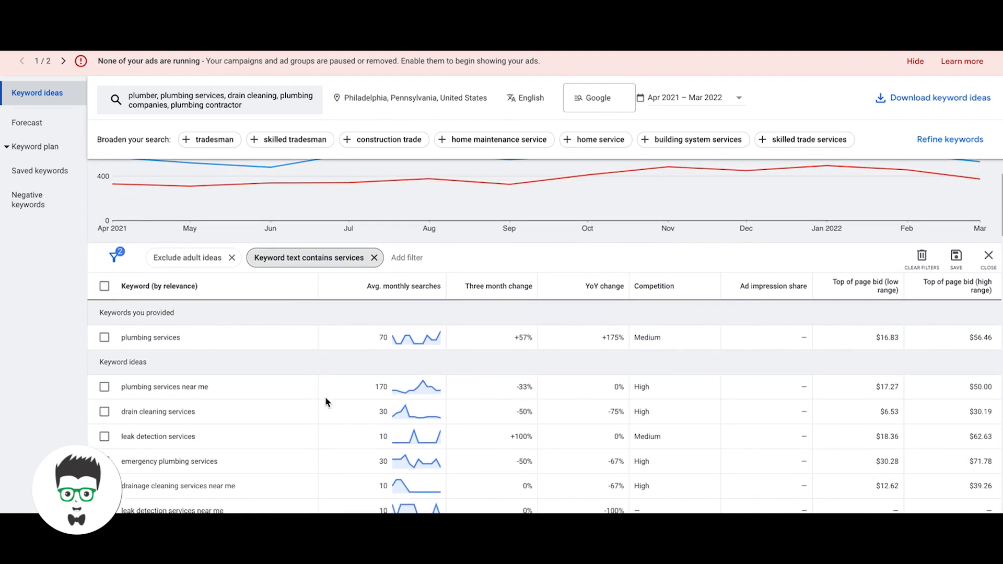
pyautogui.scroll(-3, 325, 399)
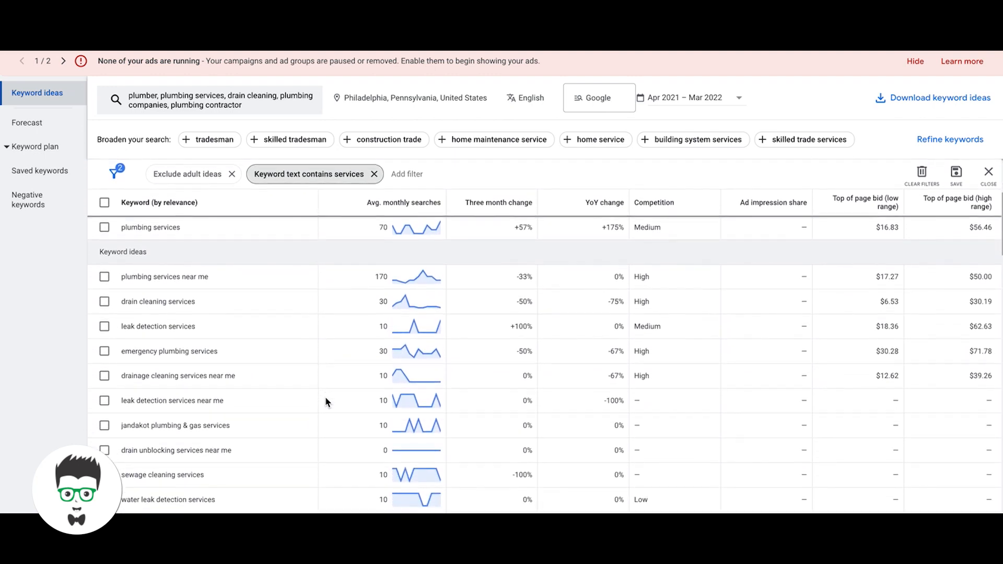
pyautogui.scroll(-4, 326, 401)
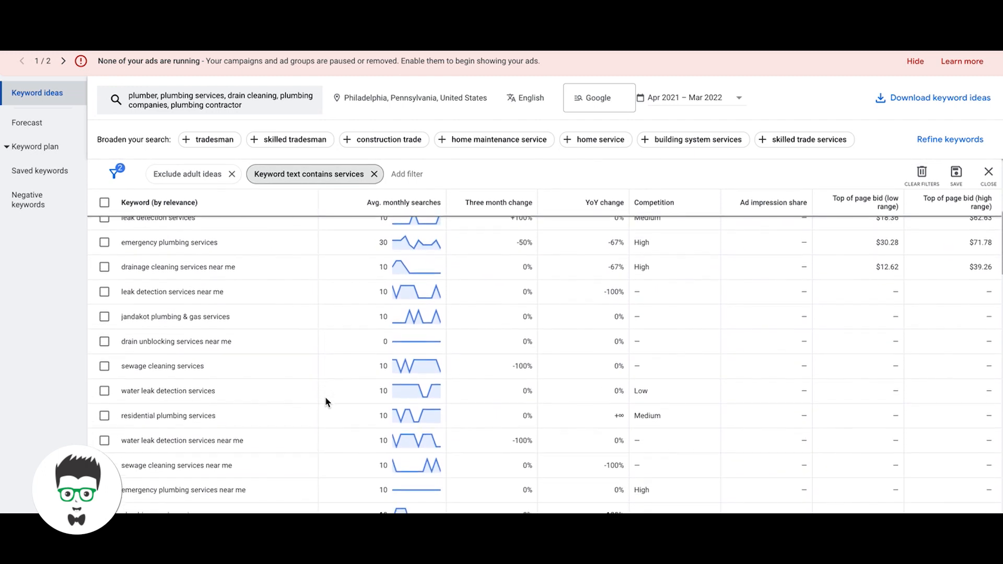
pyautogui.scroll(-5, 326, 401)
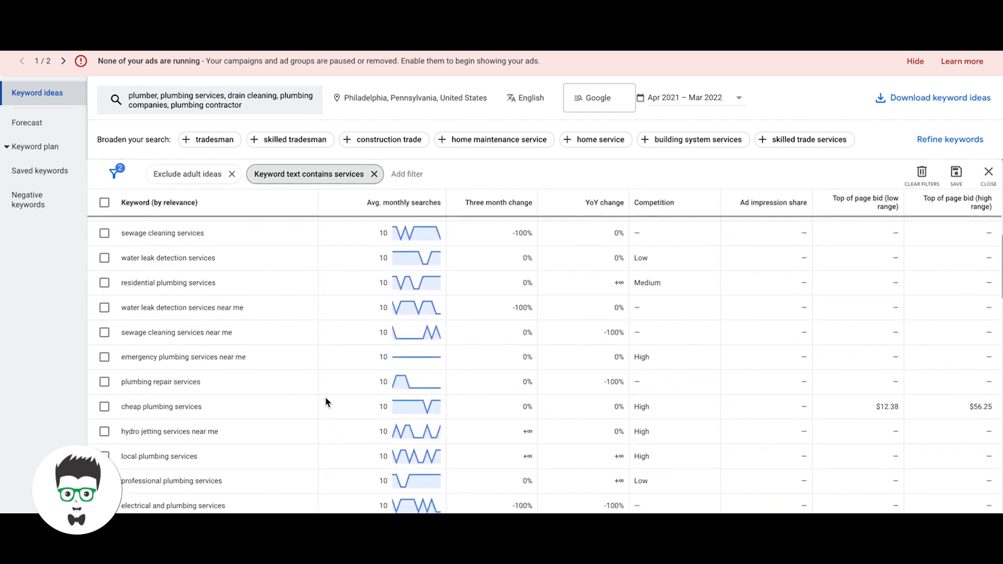
pyautogui.scroll(-1, 324, 402)
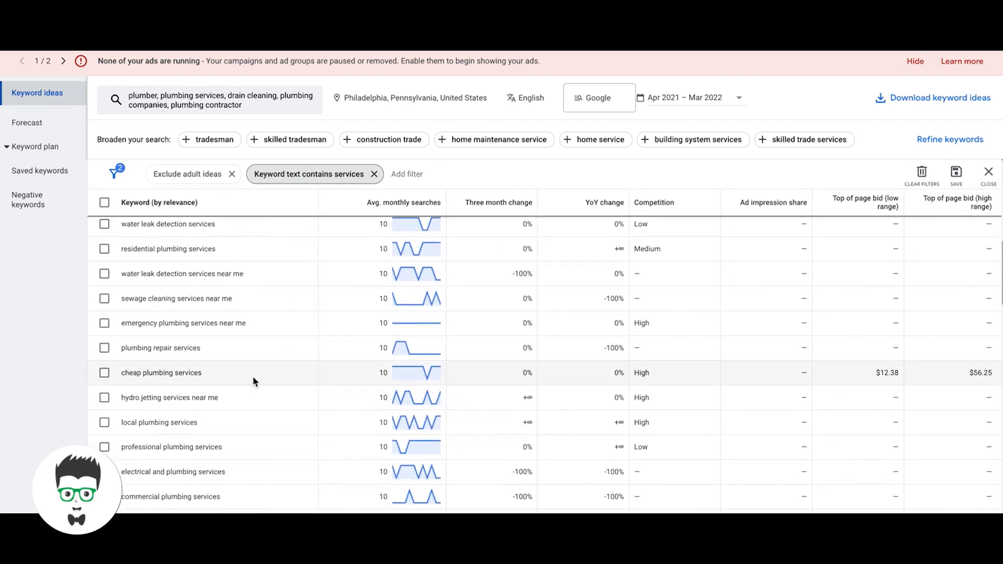
pyautogui.tripleClick(180, 347)
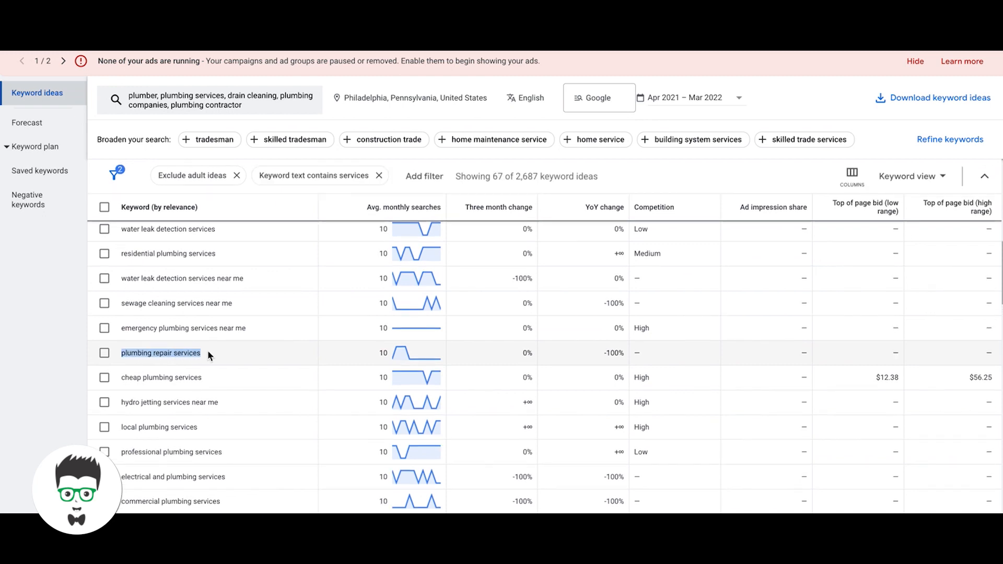
pyautogui.scroll(-1, 218, 352)
pyautogui.tripleClick(177, 408)
pyautogui.hotkey('ctrl', 'c')
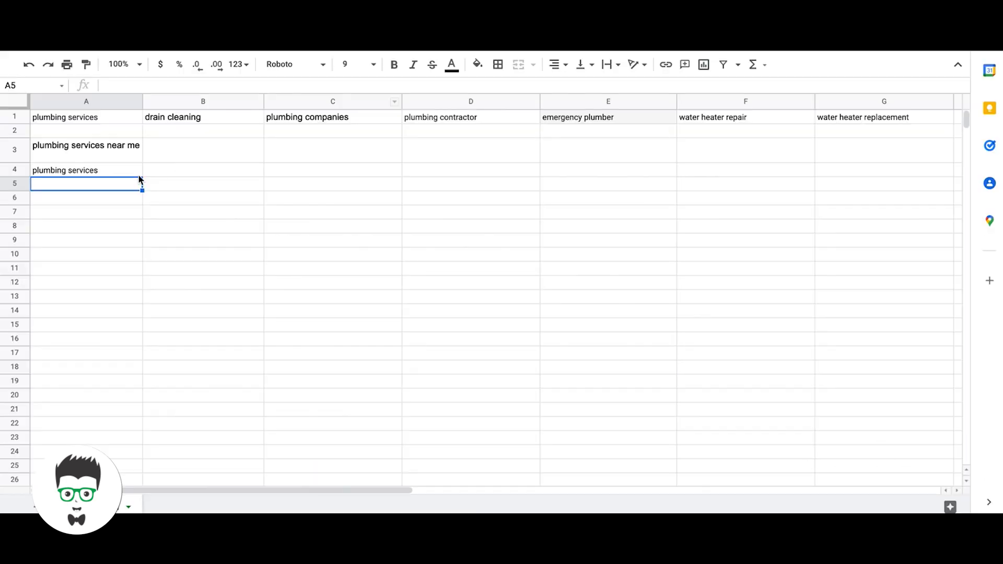
pyautogui.doubleClick(80, 183)
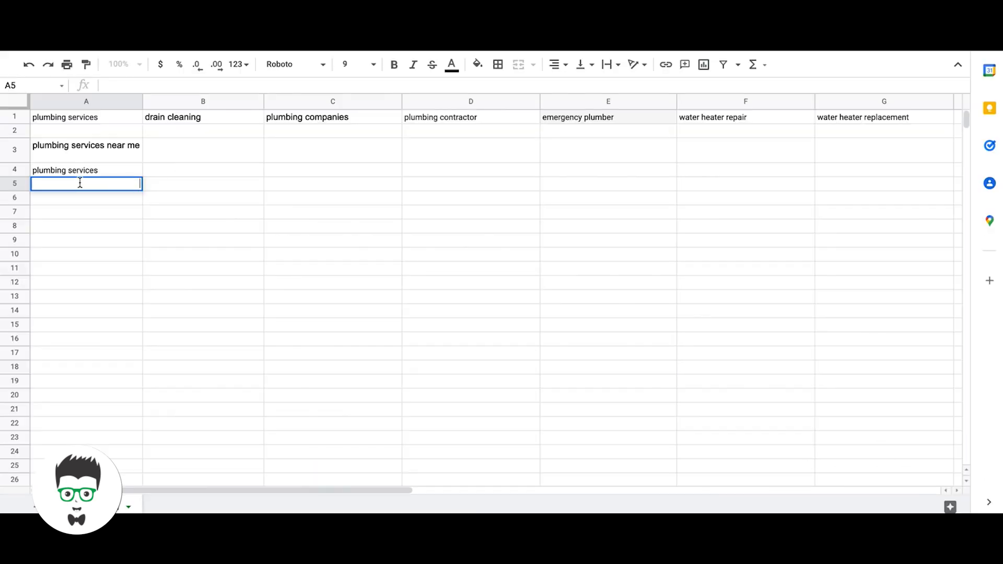
pyautogui.hotkey('ctrl', 'v')
pyautogui.click(78, 200)
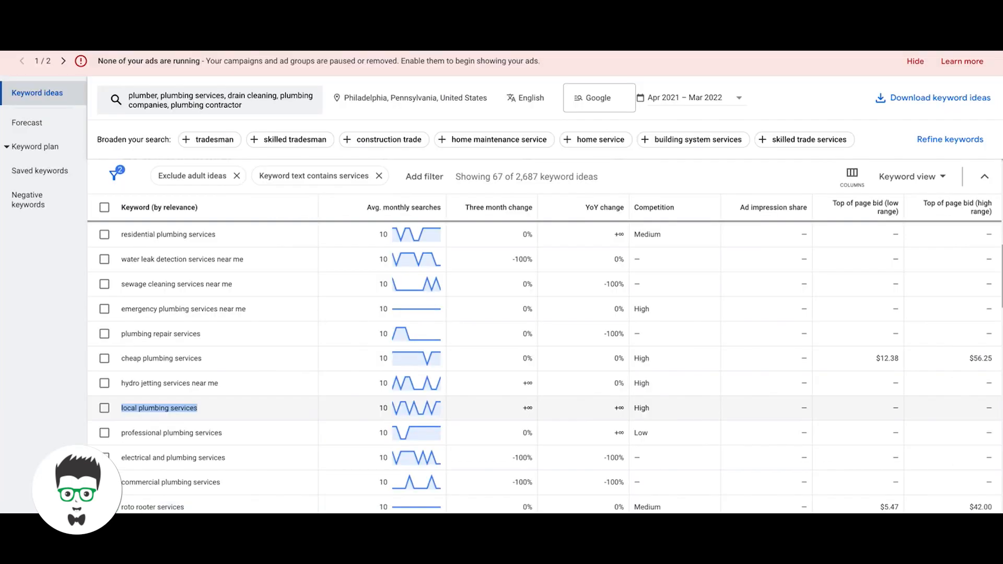
# - Copy "professional plumbing services" from the keyword ideas into cell A6 of the spreadsheet
pyautogui.scroll(-1, 242, 358)
pyautogui.doubleClick(180, 396)
pyautogui.tripleClick(179, 395)
pyautogui.hotkey('ctrl', 'c')
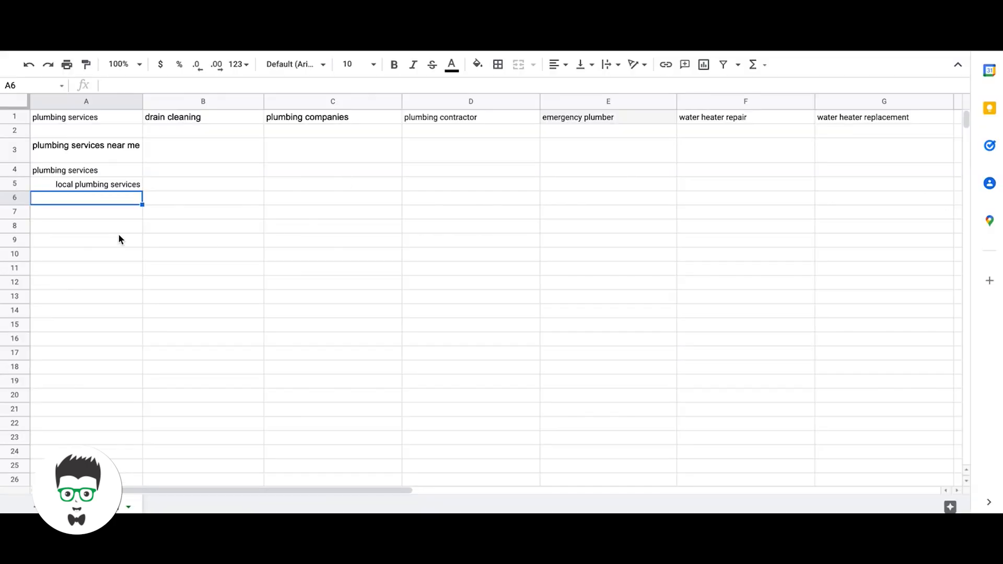
pyautogui.doubleClick(87, 198)
pyautogui.hotkey('ctrl', 'v')
pyautogui.click(86, 225)
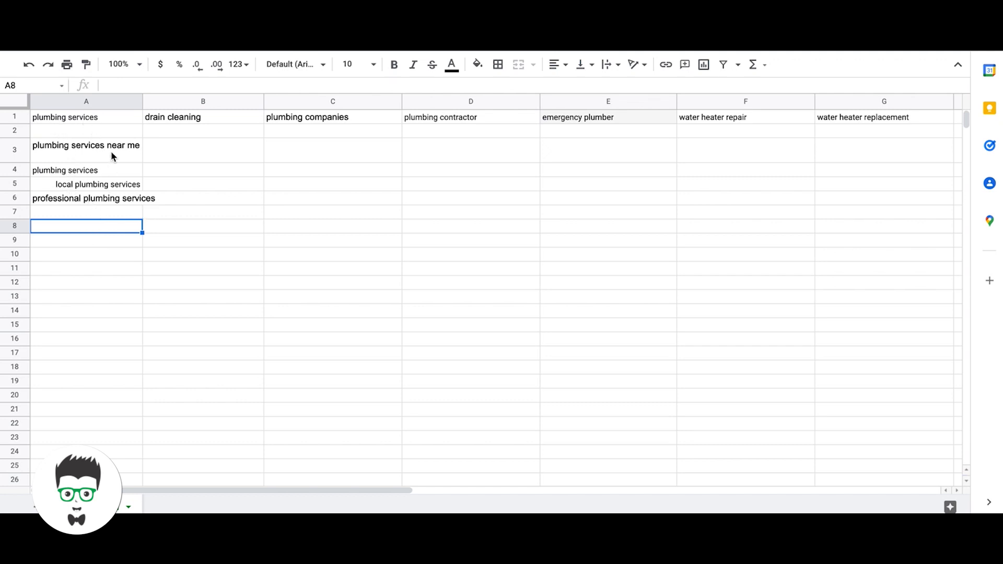
# - Review the keywords collected in cells A3 to A6 under the plumbing services heading
pyautogui.click(82, 158)
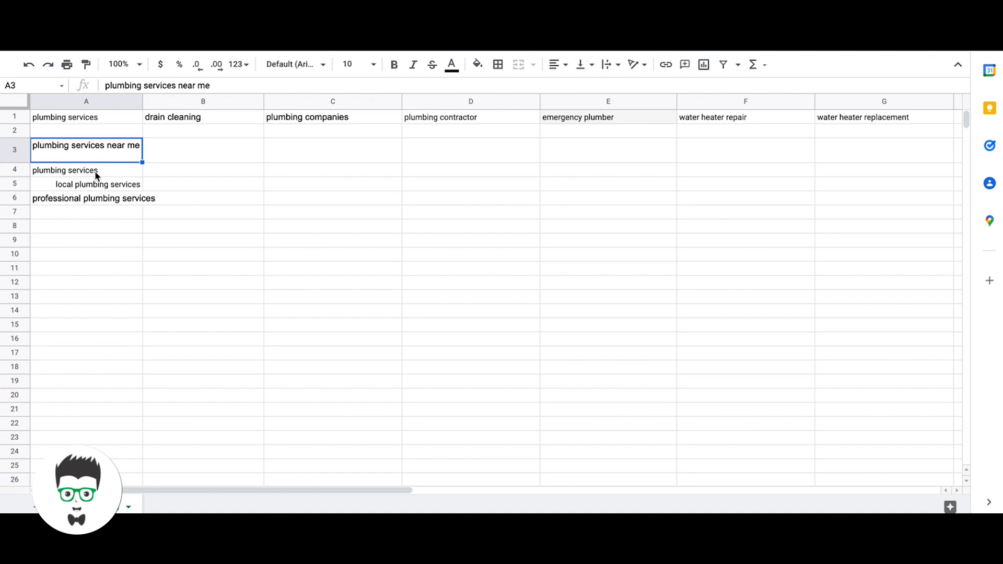
pyautogui.click(95, 175)
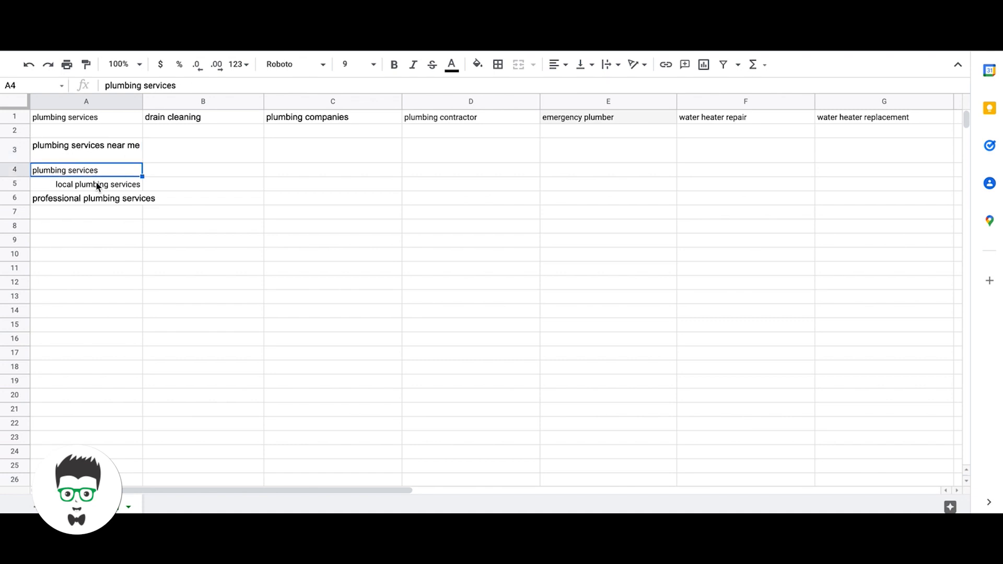
pyautogui.click(97, 186)
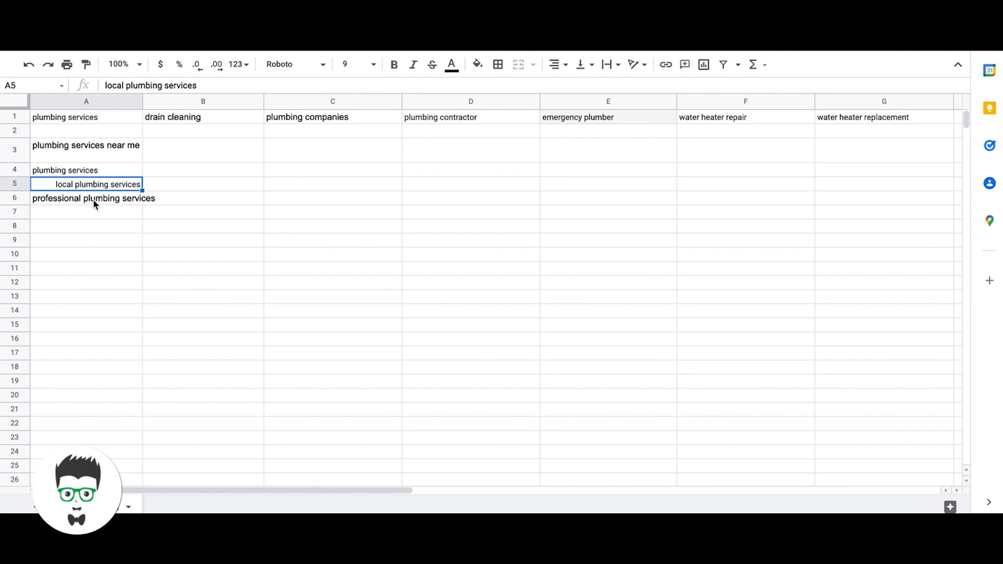
pyautogui.click(95, 202)
pyautogui.click(93, 214)
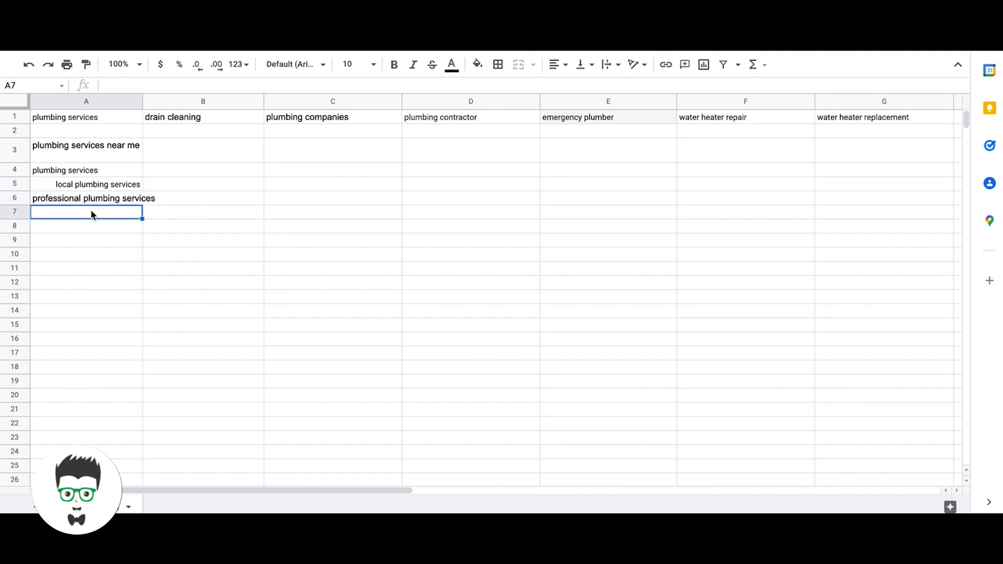
# - Return to Keyword Planner and examine the further services keyword ideas, including the superior, pro and all plumbing services entries, for relevance
pyautogui.hotkey('ctrl', 'Tab')
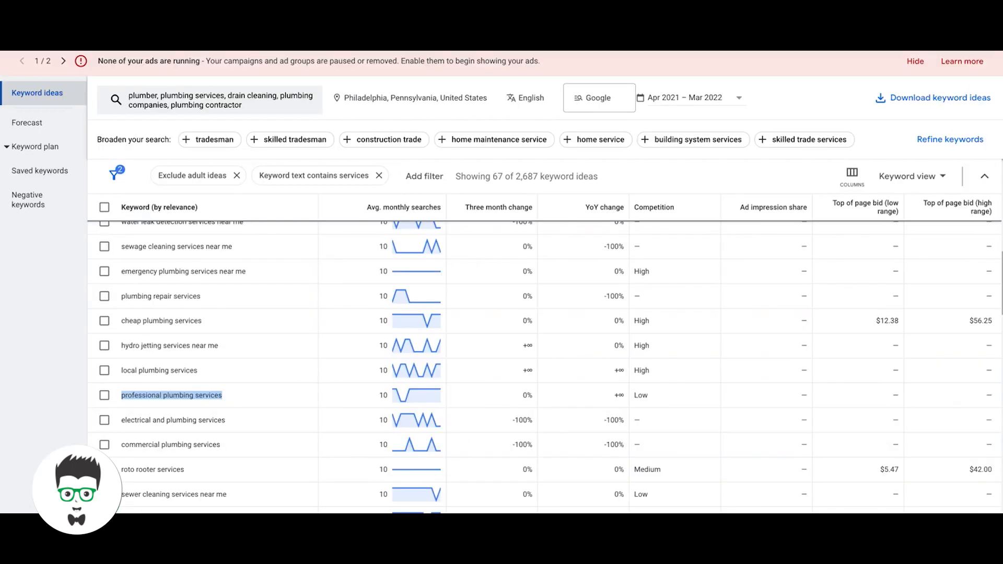
pyautogui.scroll(-1, 267, 382)
pyautogui.scroll(-2, 267, 381)
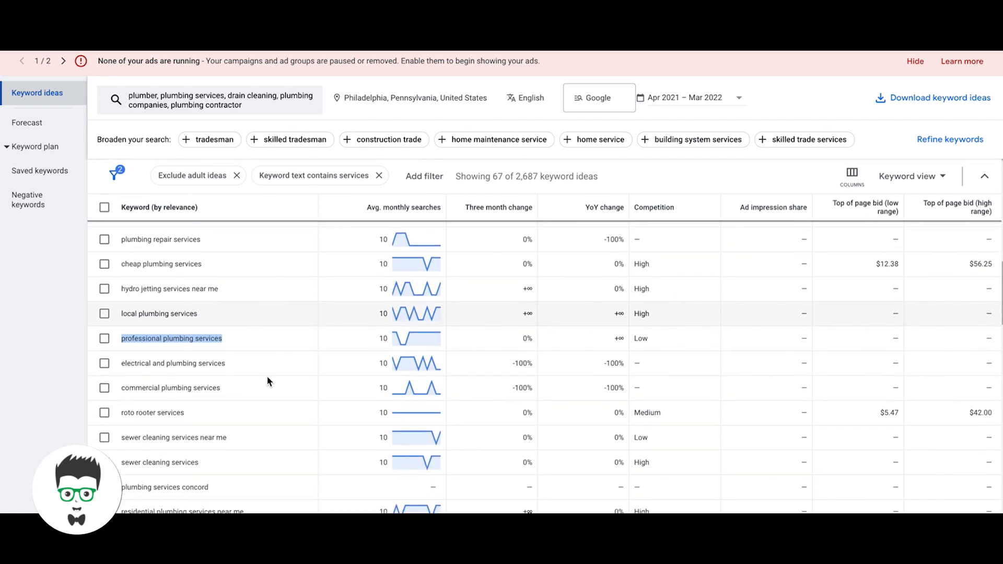
pyautogui.scroll(-3, 267, 381)
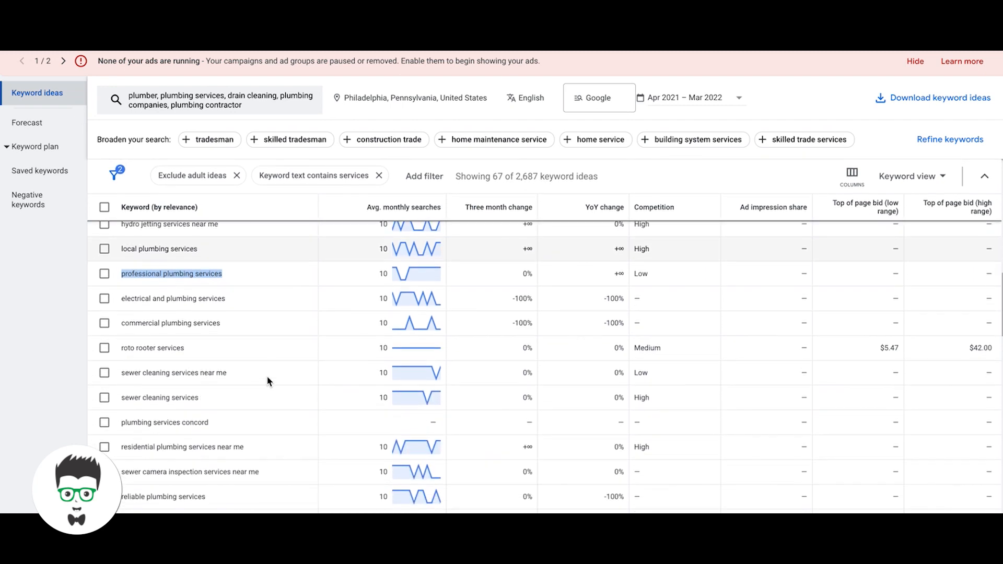
pyautogui.scroll(-2, 268, 381)
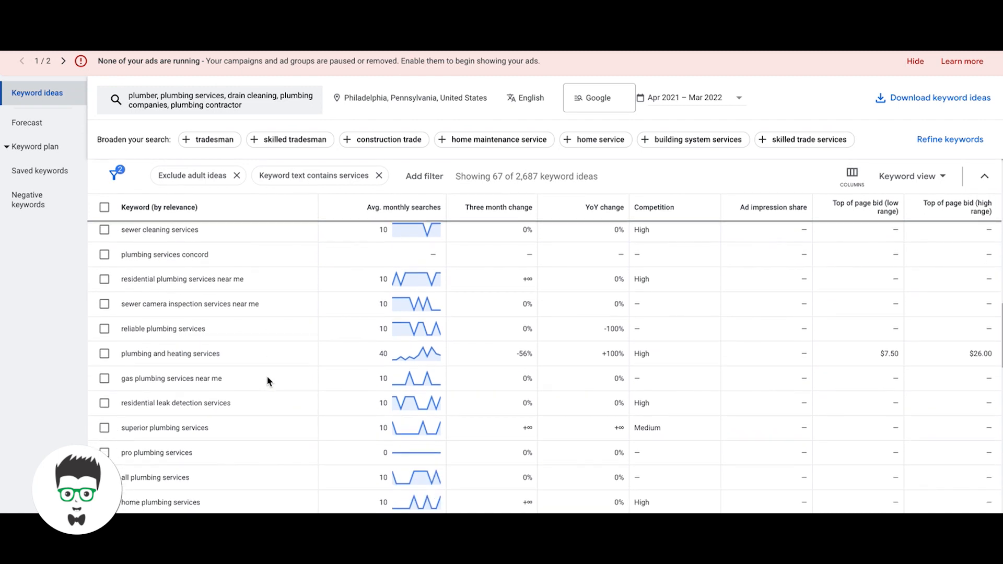
pyautogui.scroll(-1, 267, 381)
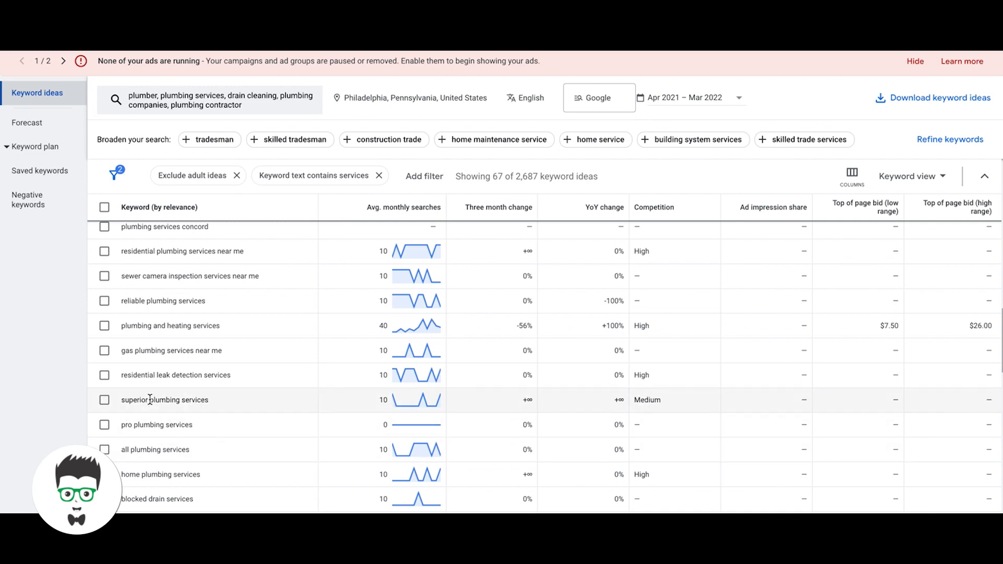
pyautogui.moveTo(123, 400); pyautogui.dragTo(184, 402)
pyautogui.tripleClick(154, 423)
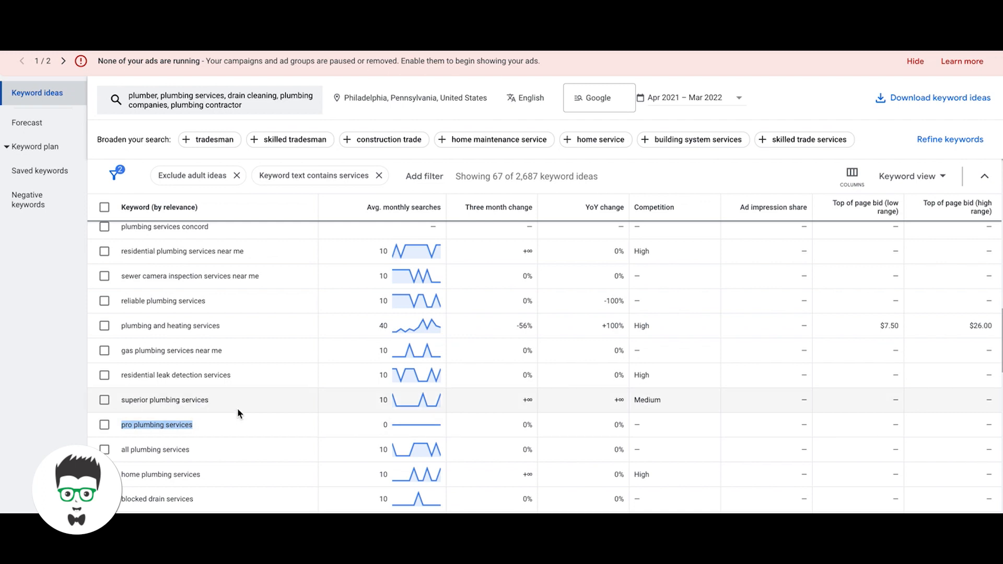
pyautogui.scroll(-1, 237, 408)
pyautogui.scroll(-3, 237, 408)
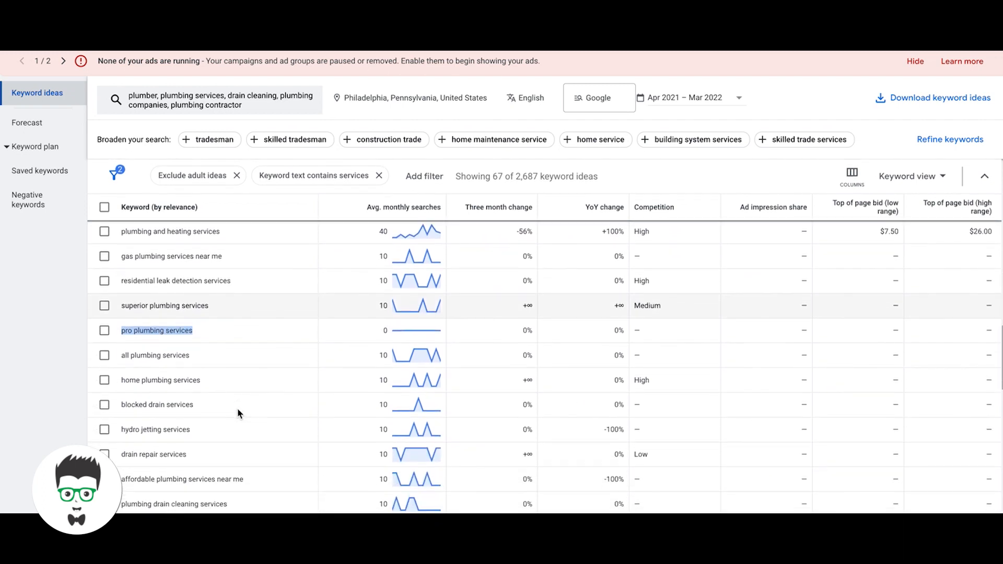
pyautogui.tripleClick(163, 343)
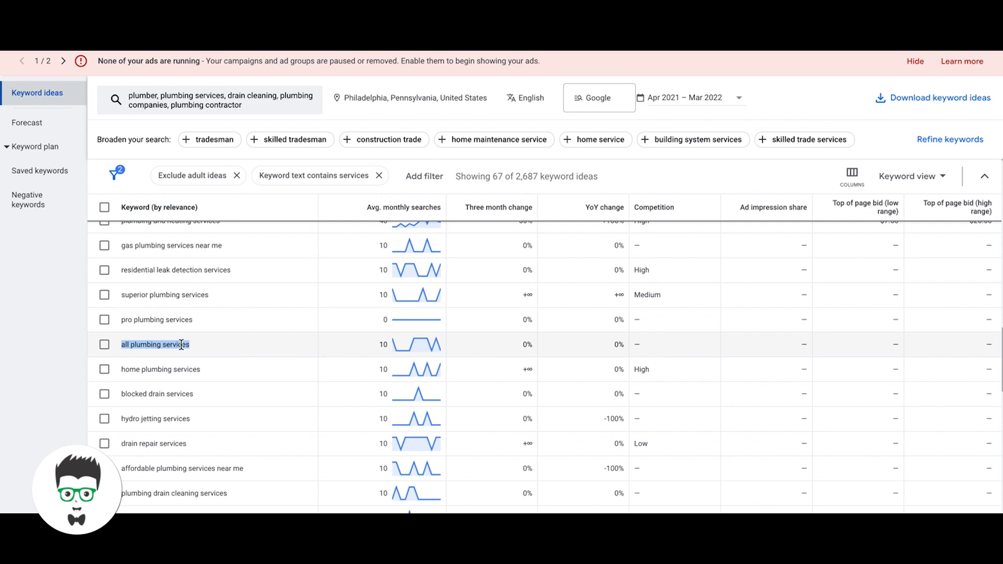
# - Copy "affordable plumbing services near me" from the keyword ideas into cell A7 of the spreadsheet
pyautogui.scroll(-3, 181, 344)
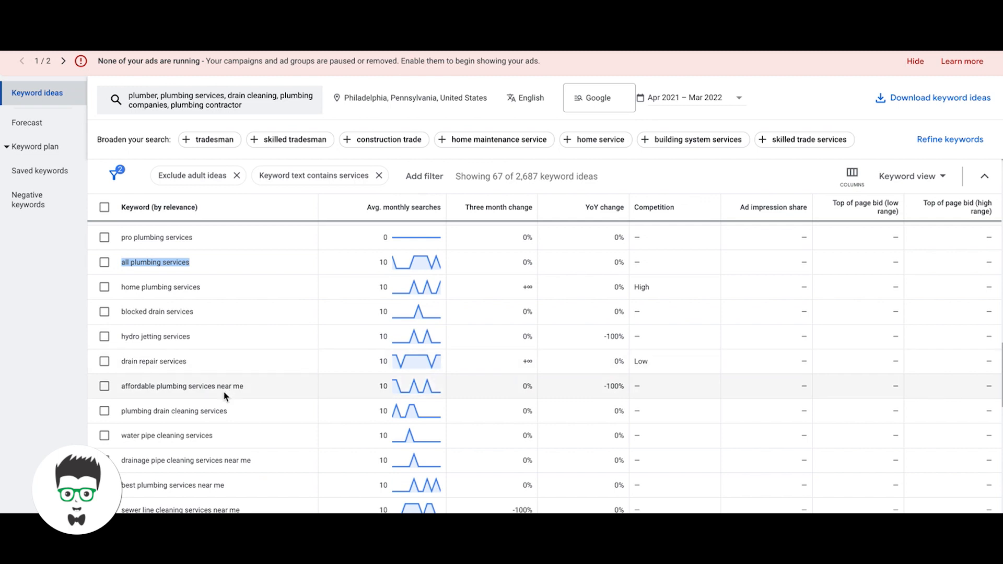
pyautogui.tripleClick(175, 388)
pyautogui.hotkey('ctrl', 'c')
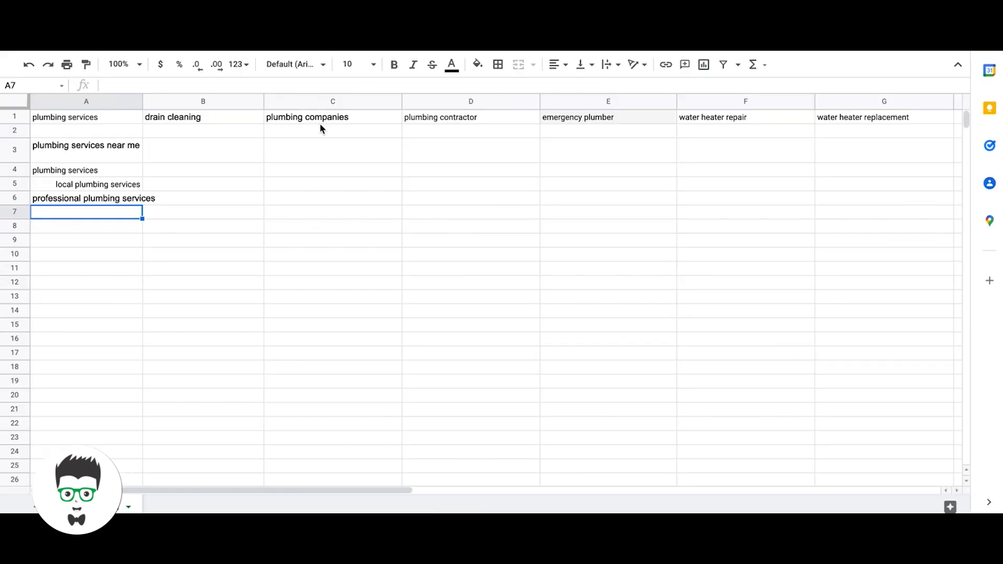
pyautogui.doubleClick(85, 215)
pyautogui.hotkey('ctrl', 'v')
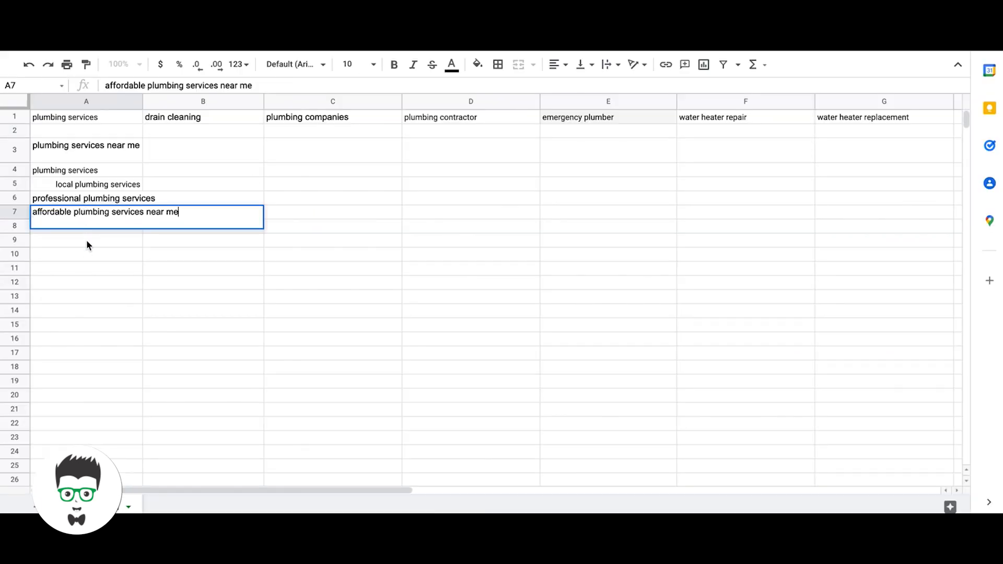
pyautogui.click(85, 249)
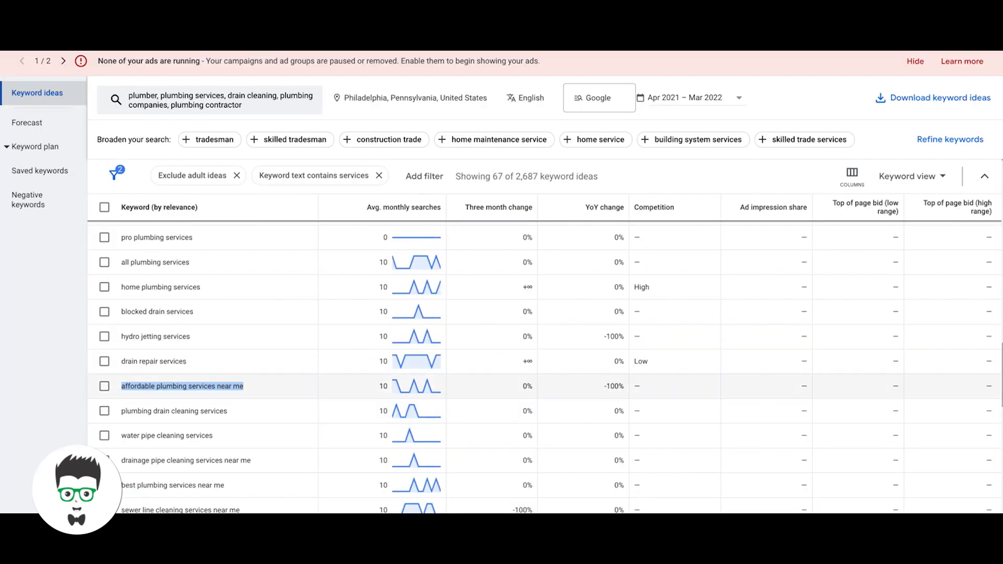
# - Look through the remaining keyword ideas containing "services" to the end of the list
pyautogui.scroll(-5, 197, 287)
pyautogui.scroll(-10, 198, 289)
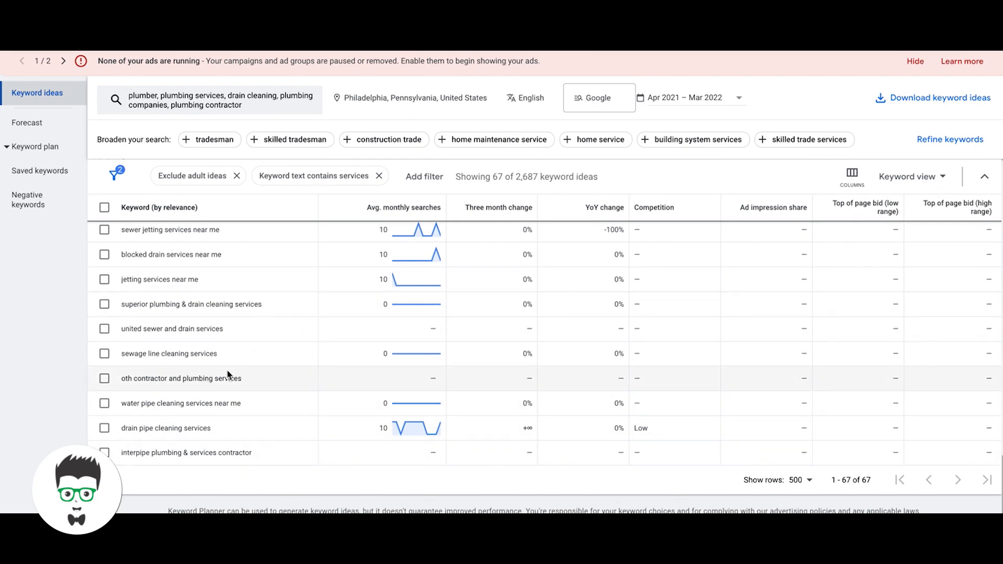
pyautogui.scroll(8, 228, 373)
pyautogui.scroll(10, 228, 372)
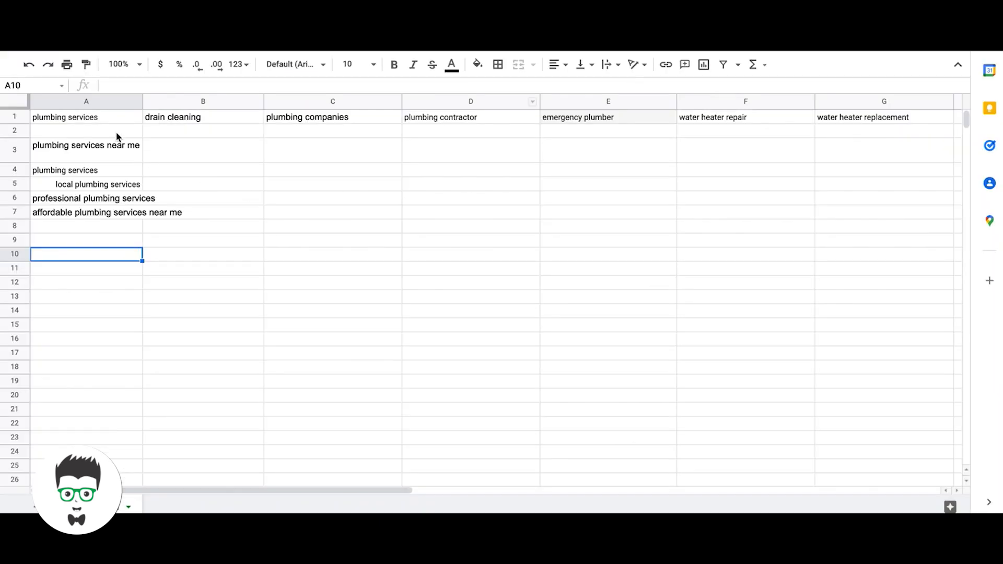
# - Widen column A in the spreadsheet so that its longest keyword fits in the cell
pyautogui.moveTo(141, 101); pyautogui.dragTo(189, 111)
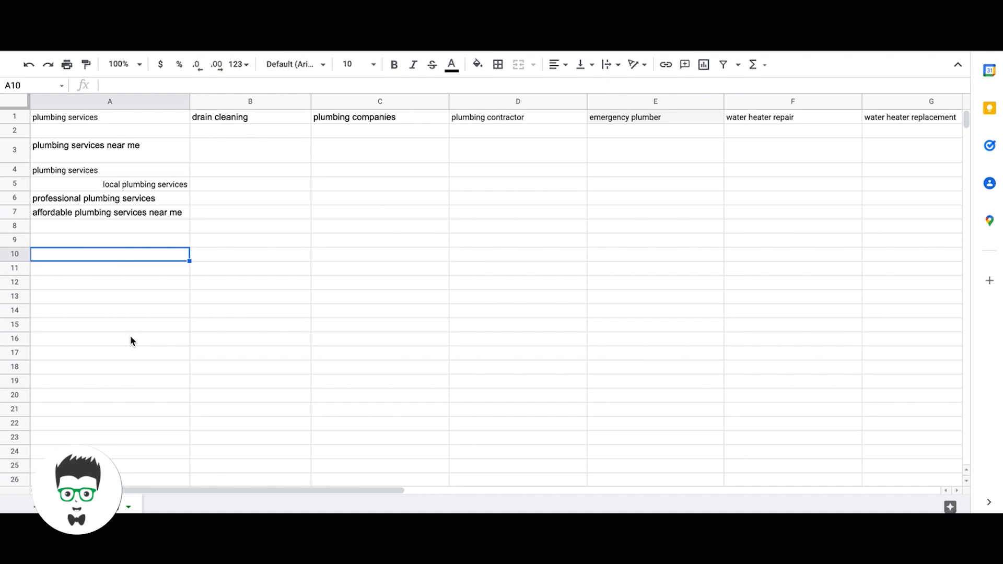
pyautogui.moveTo(190, 102); pyautogui.dragTo(196, 106)
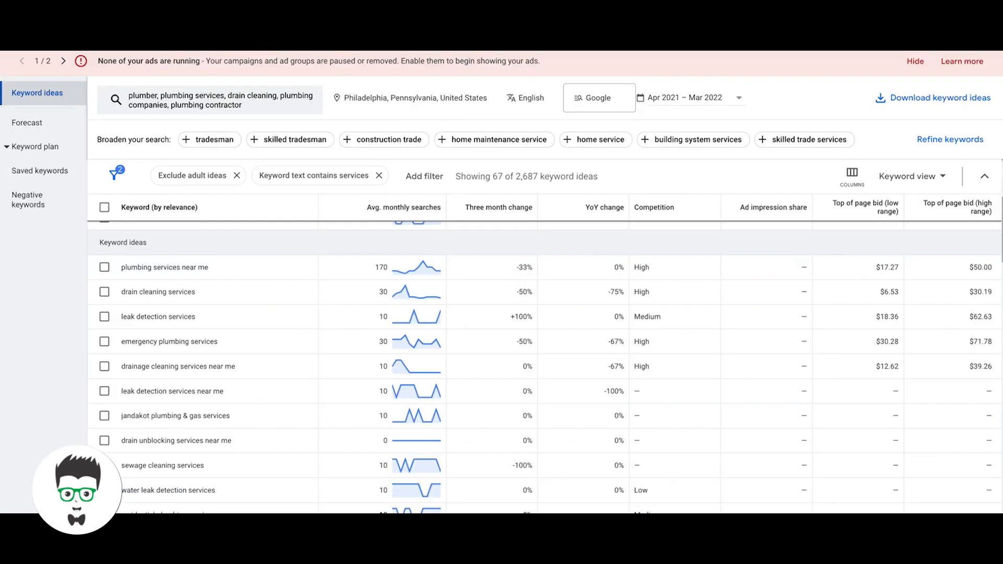
# - Change the Keyword Planner text filter from "services" to keywords containing "drain", using text match
pyautogui.scroll(3, 273, 238)
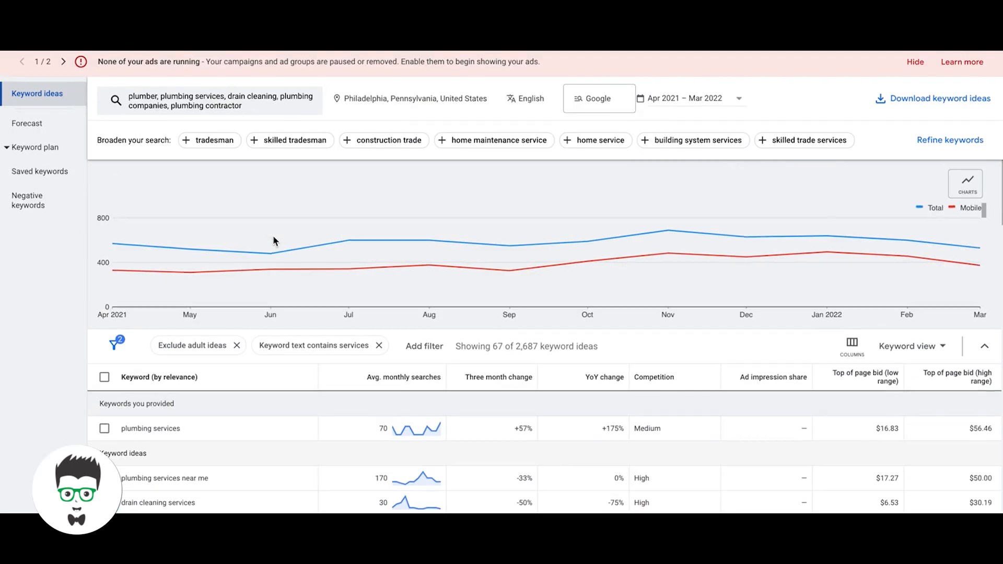
pyautogui.click(317, 351)
pyautogui.moveTo(300, 406); pyautogui.dragTo(258, 406)
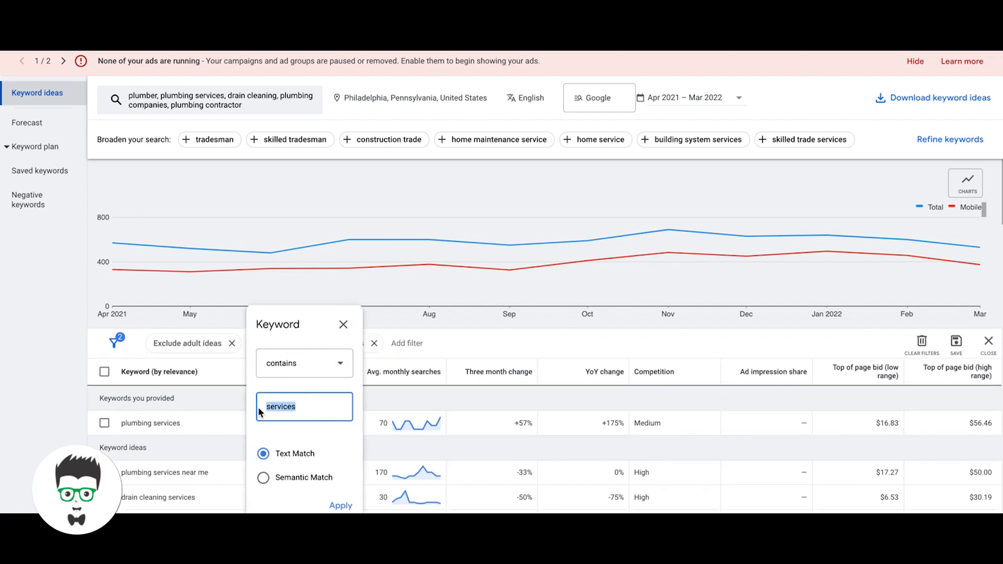
pyautogui.write('drain')
pyautogui.click(341, 506)
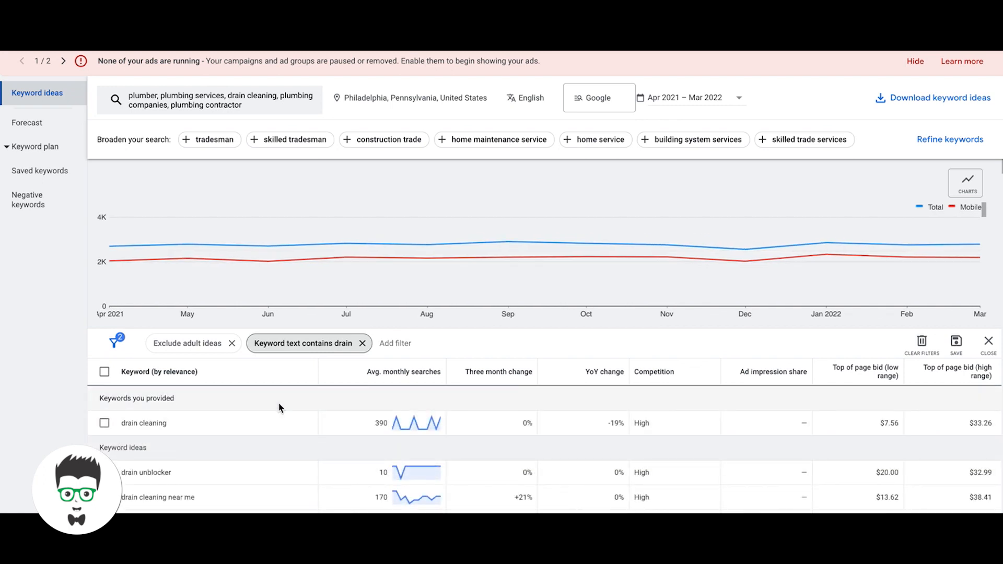
# - Copy "drain cleaning near me" from the keyword ideas into cell B3, under the drain cleaning heading of the spreadsheet
pyautogui.scroll(-1, 280, 405)
pyautogui.scroll(-1, 280, 406)
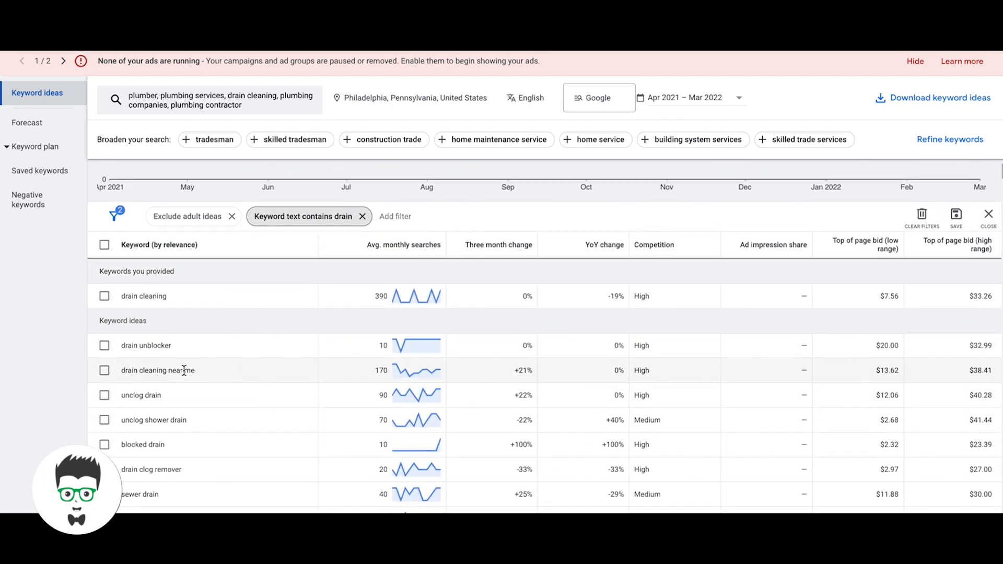
pyautogui.tripleClick(178, 374)
pyautogui.hotkey('ctrl', 'c')
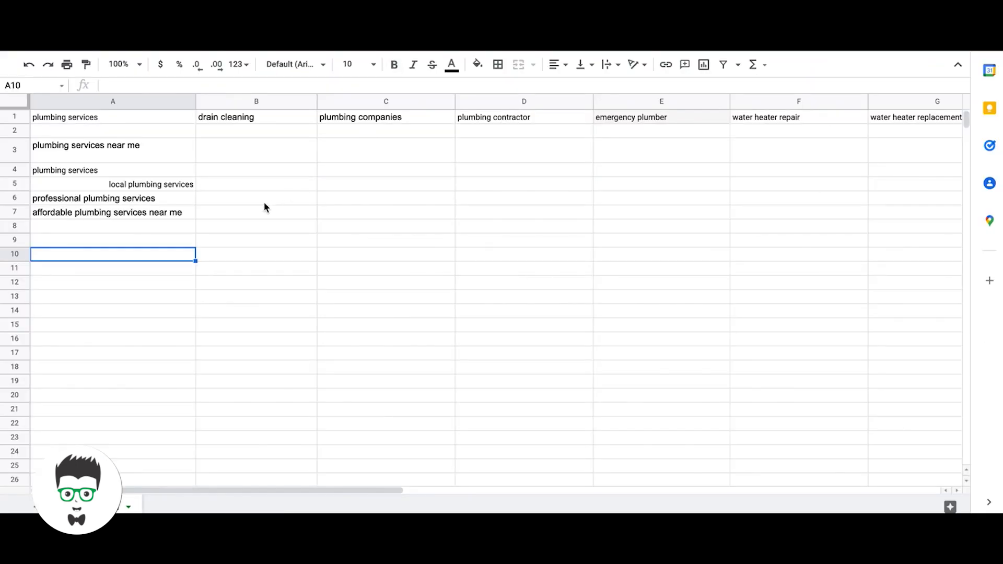
pyautogui.doubleClick(245, 144)
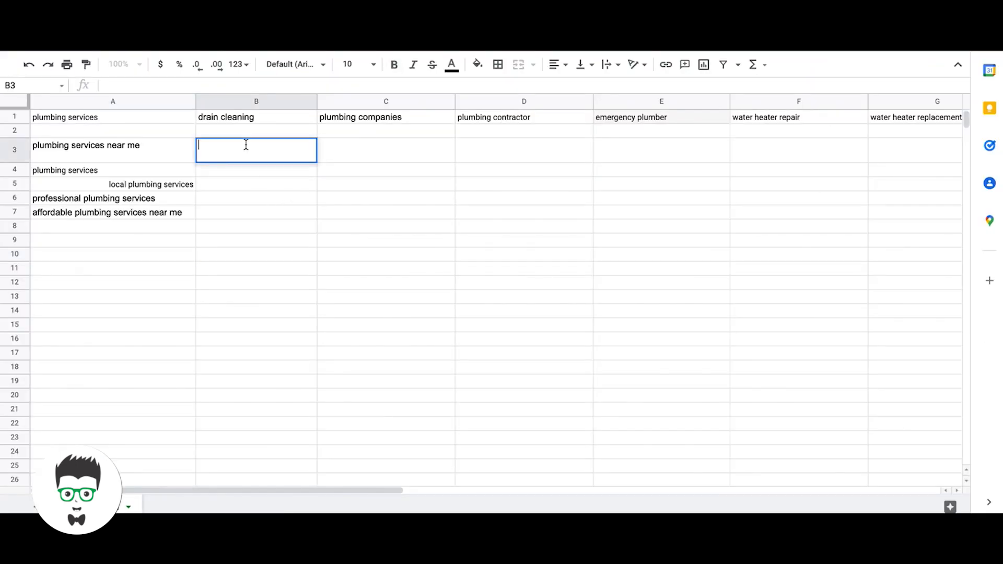
pyautogui.hotkey('ctrl', 'v')
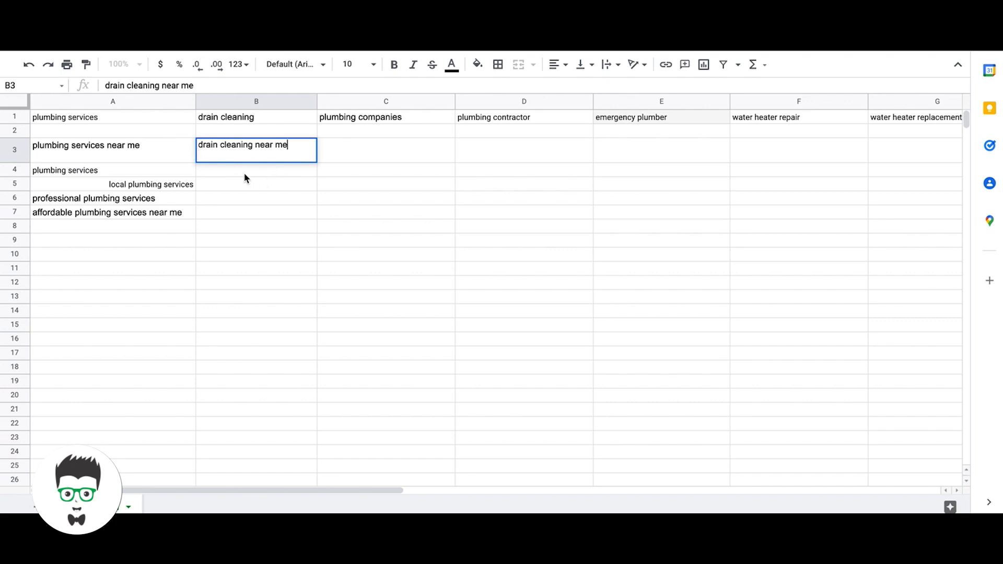
pyautogui.press('Return')
# - Paste the copied keyword into cell B4 and shorten it to "drain cleaning"
pyautogui.hotkey('ctrl', 'v')
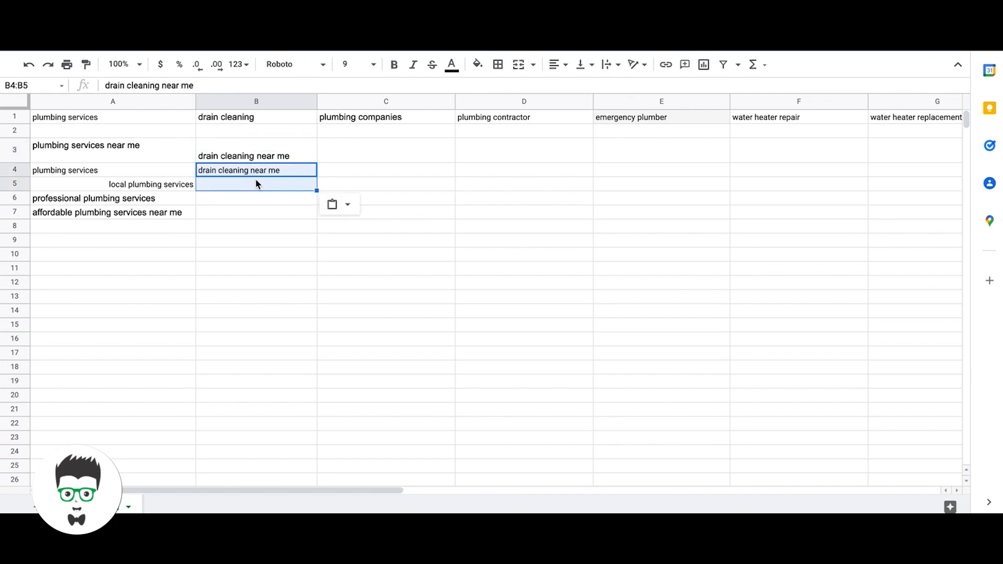
pyautogui.click(290, 174)
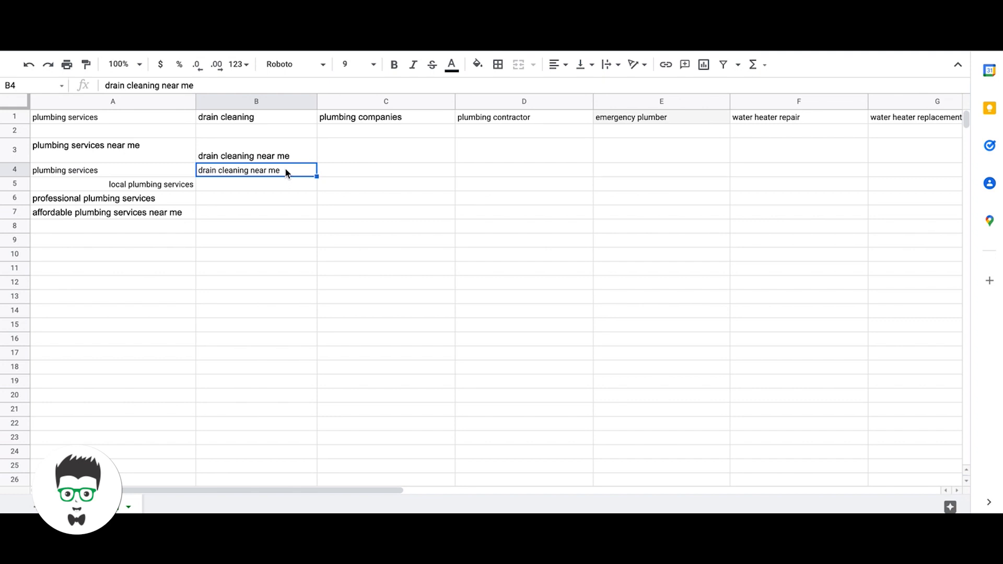
pyautogui.doubleClick(287, 173)
pyautogui.press('BackSpace')
pyautogui.press('BackSpace')
pyautogui.press('BackSpace')
pyautogui.press('BackSpace')
pyautogui.press('BackSpace')
pyautogui.press('BackSpace')
pyautogui.press('BackSpace')
pyautogui.press('BackSpace')
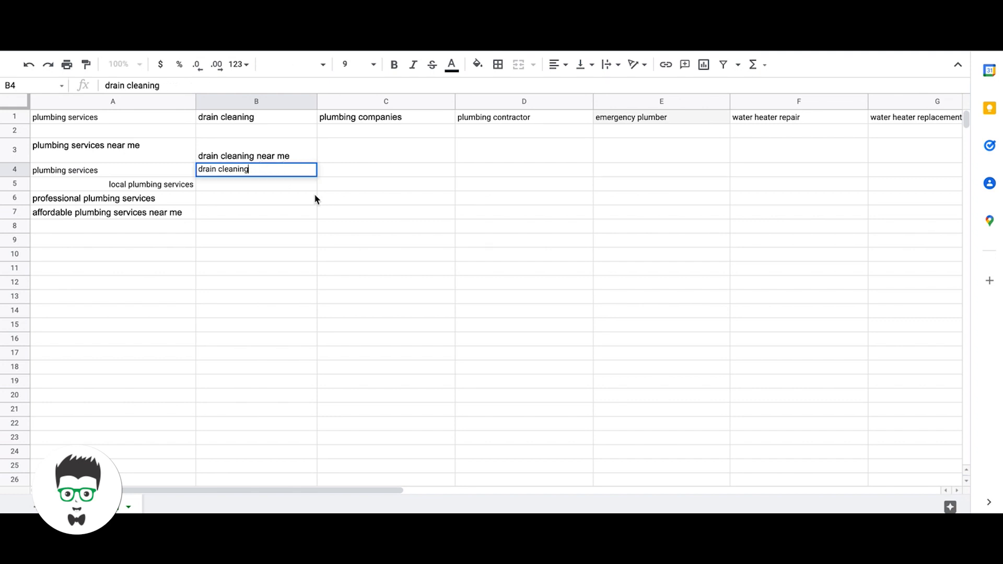
pyautogui.click(240, 187)
# - Switch to Keyword Planner and examine the "drain" ideas about unclogging, blocked drains and clog removers for relevance to drain cleaning
pyautogui.click(329, 31)
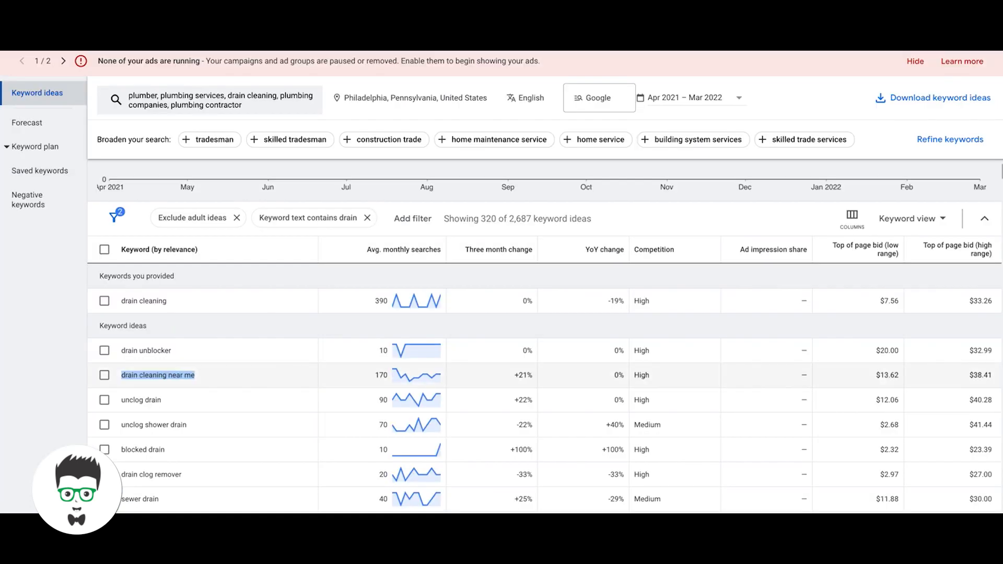
pyautogui.scroll(-5, 281, 374)
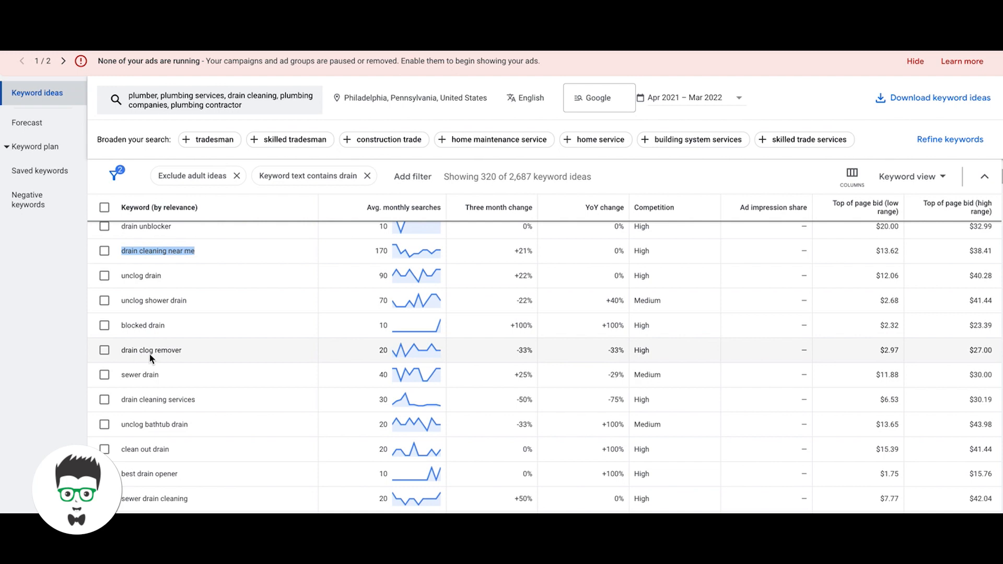
pyautogui.moveTo(137, 326); pyautogui.dragTo(155, 327)
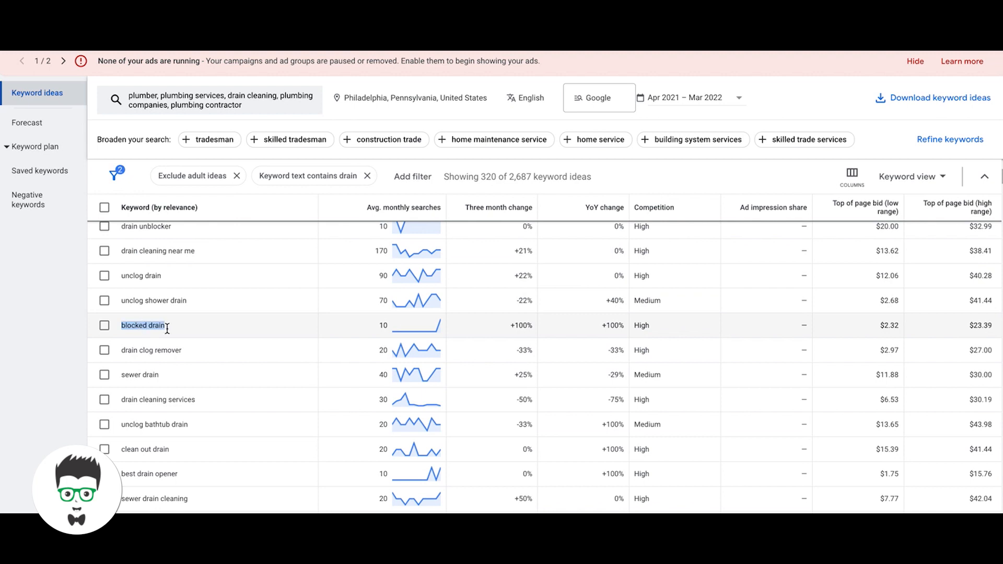
pyautogui.click(151, 328)
pyautogui.tripleClick(159, 302)
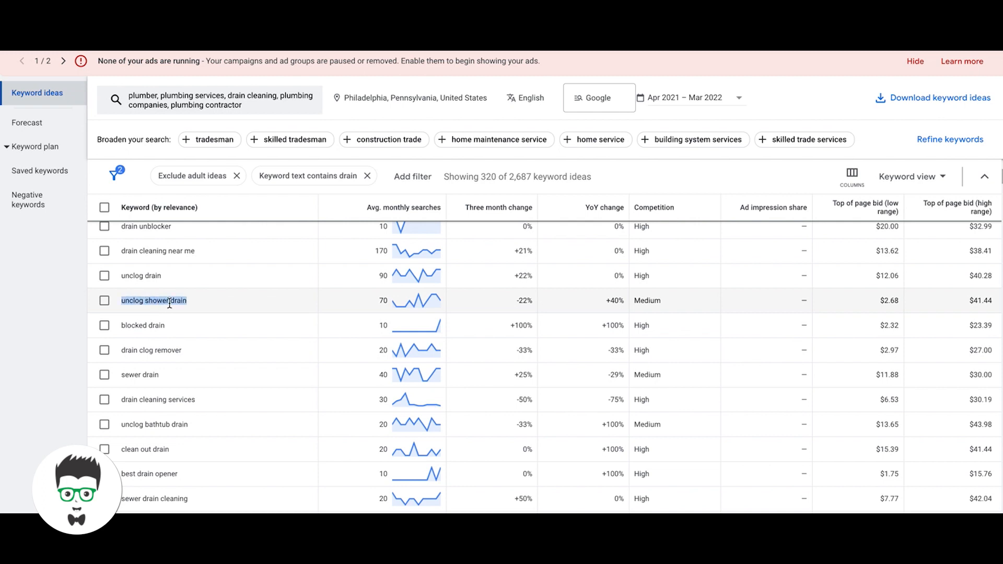
pyautogui.moveTo(187, 301); pyautogui.dragTo(174, 300)
pyautogui.click(174, 300)
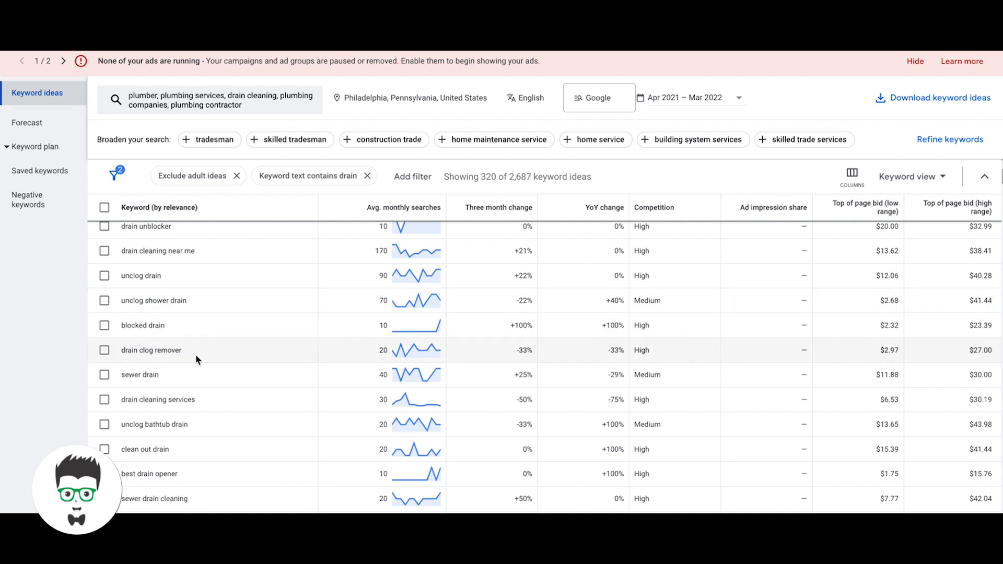
pyautogui.tripleClick(174, 351)
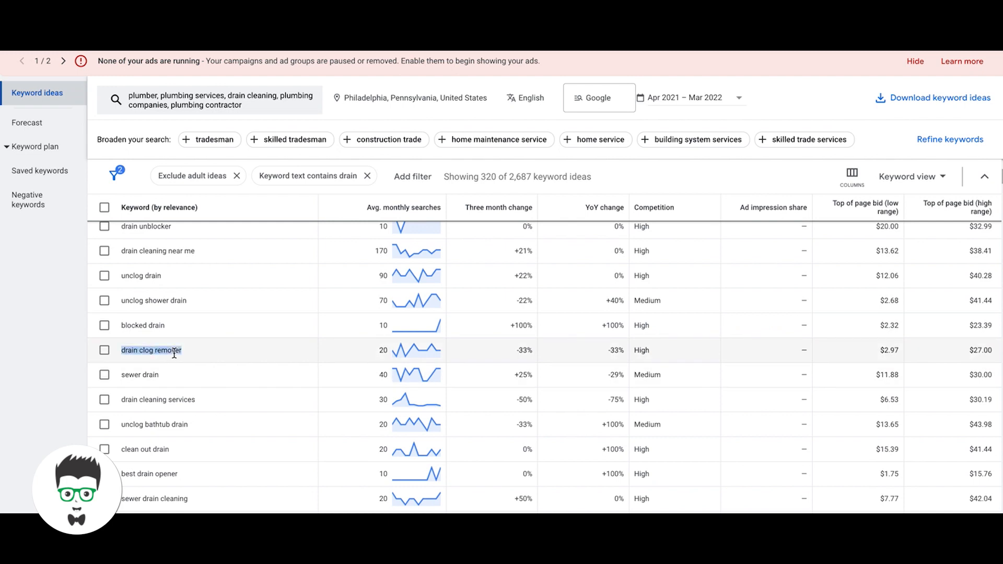
pyautogui.click(153, 353)
pyautogui.scroll(-2, 168, 352)
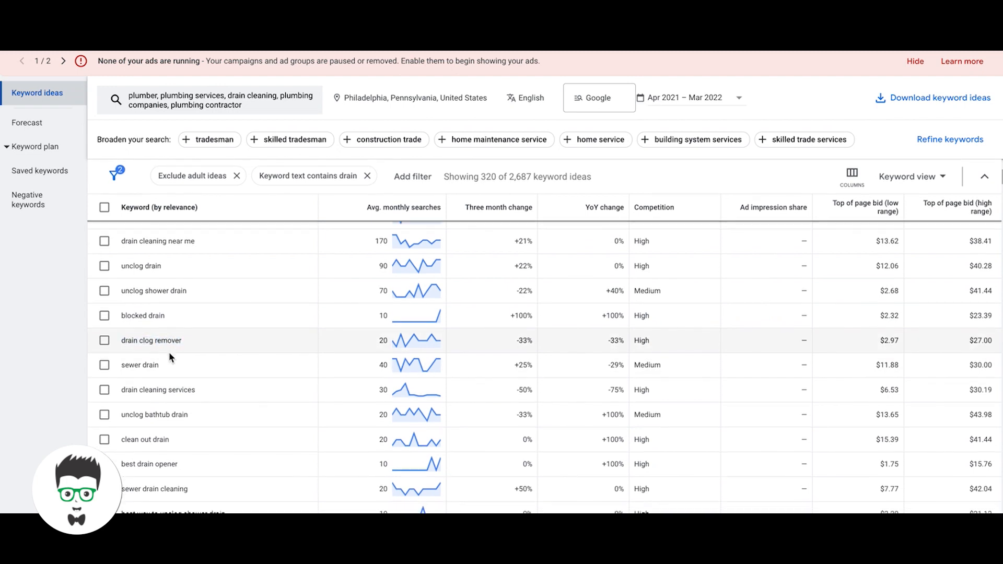
# - Copy "drain cleaning services" from the keyword ideas into cell B5 of the spreadsheet
pyautogui.scroll(-1, 168, 352)
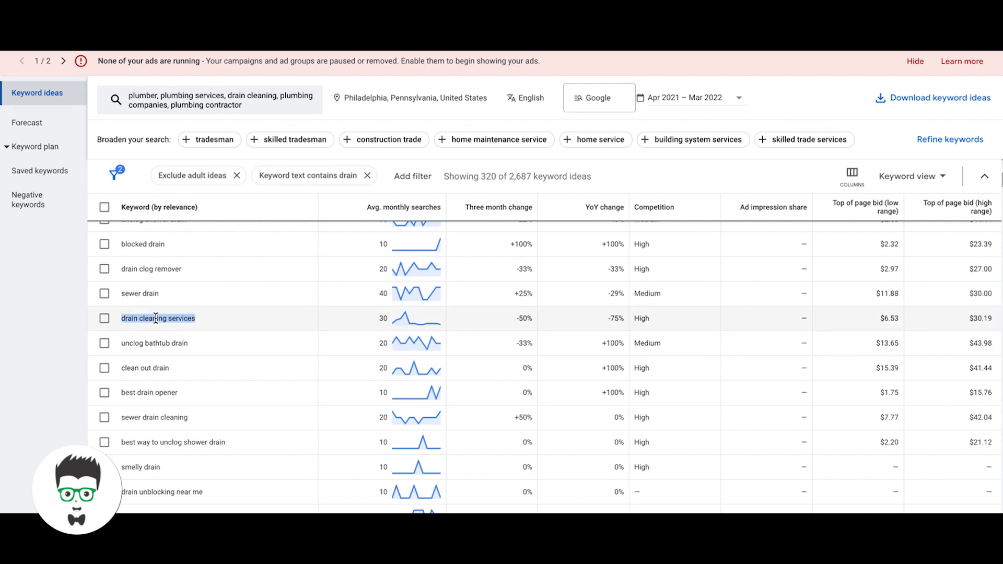
pyautogui.hotkey('ctrl', 'Tab')
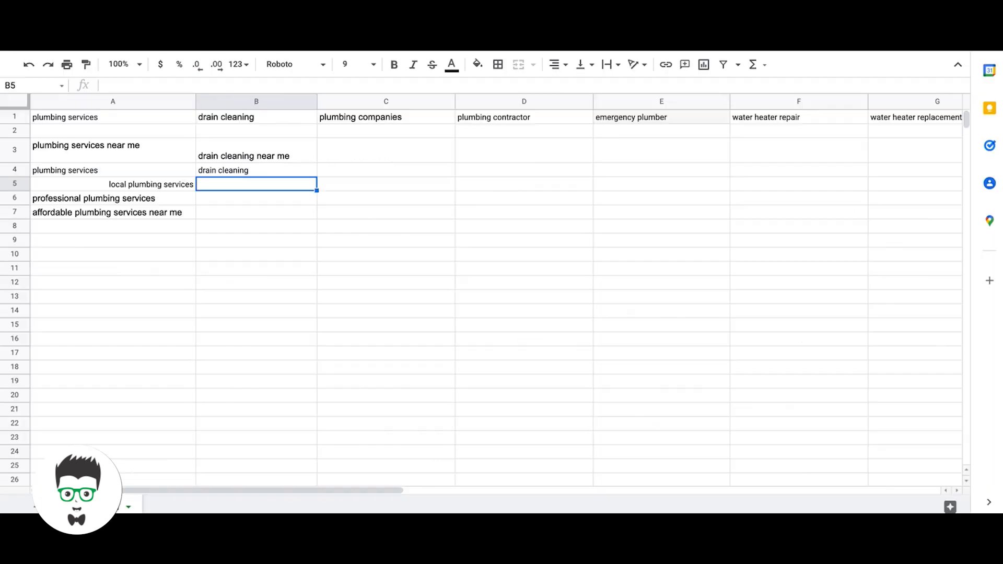
pyautogui.doubleClick(246, 186)
pyautogui.write('drain cleaning services')
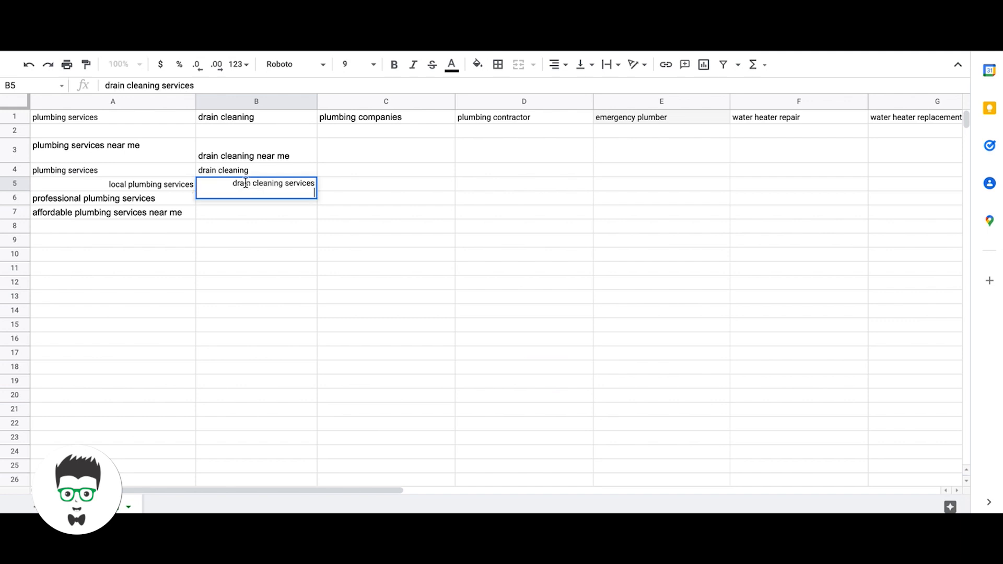
pyautogui.click(245, 200)
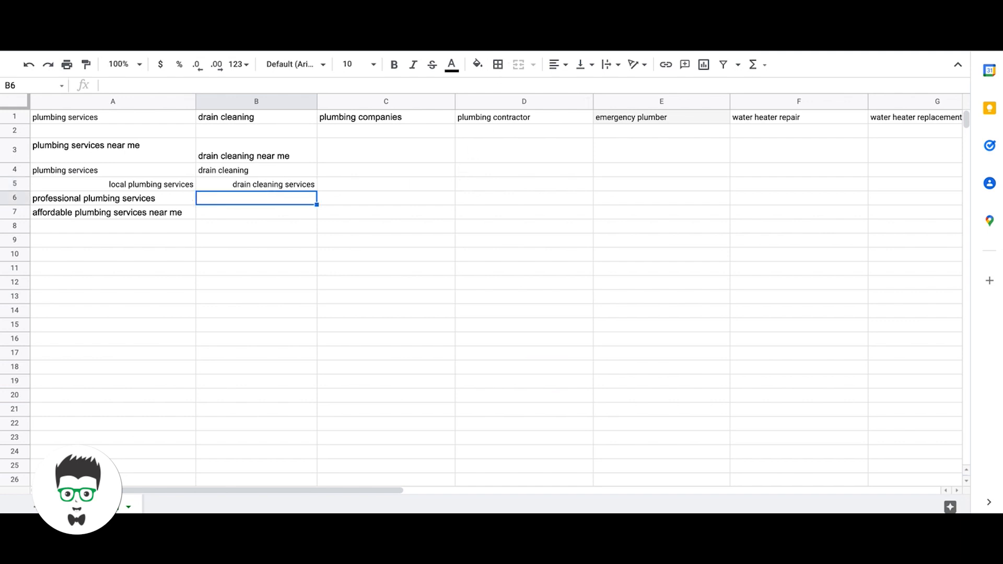
# - Examine further "drain" keyword ideas in Keyword Planner, including "best drain opener" and "sewer drain cleaning", and return to the spreadsheet
pyautogui.hotkey('ctrl', 'shift', 'Tab')
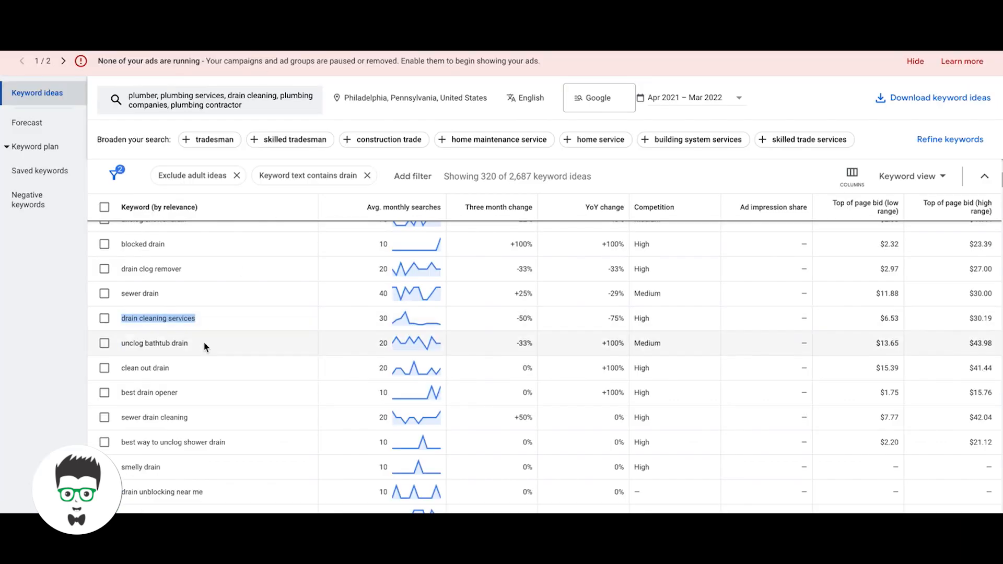
pyautogui.scroll(-1, 202, 340)
pyautogui.scroll(-2, 203, 346)
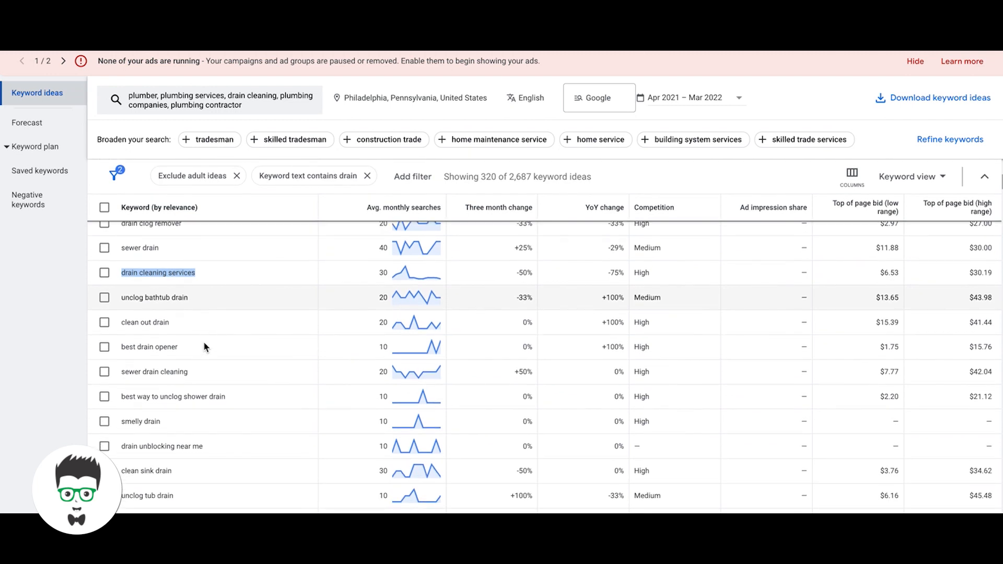
pyautogui.tripleClick(153, 324)
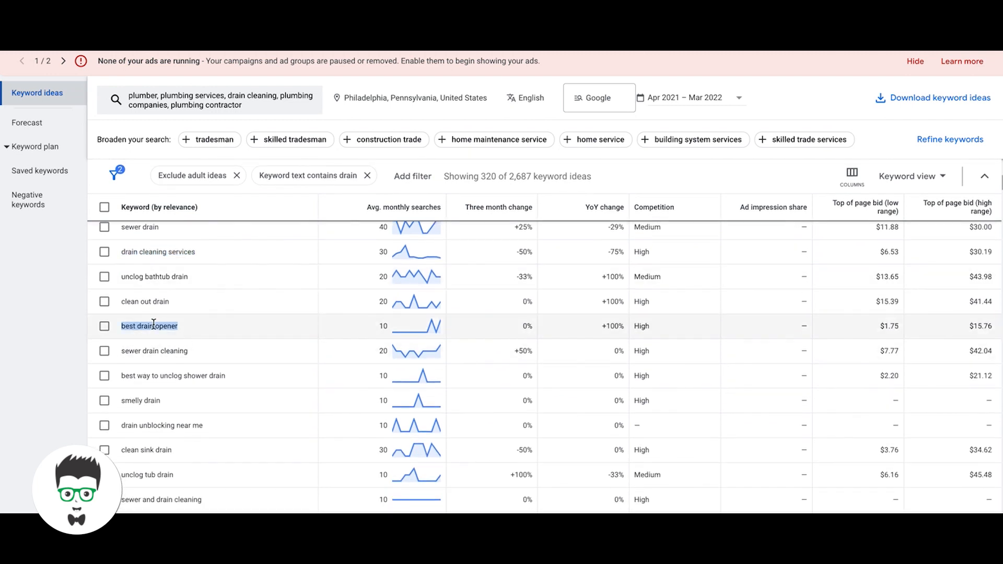
pyautogui.tripleClick(168, 353)
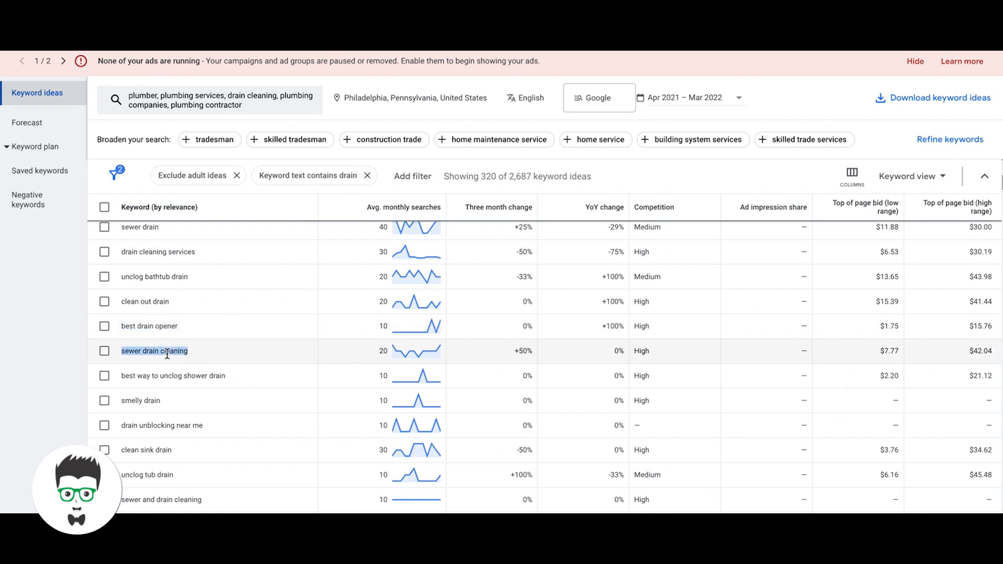
pyautogui.scroll(-3, 211, 356)
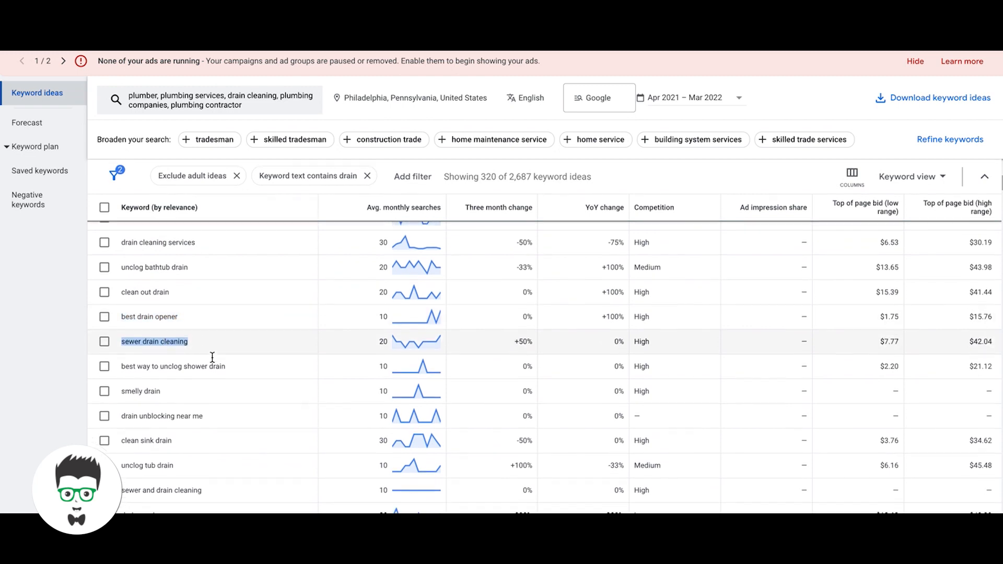
pyautogui.scroll(-1, 212, 359)
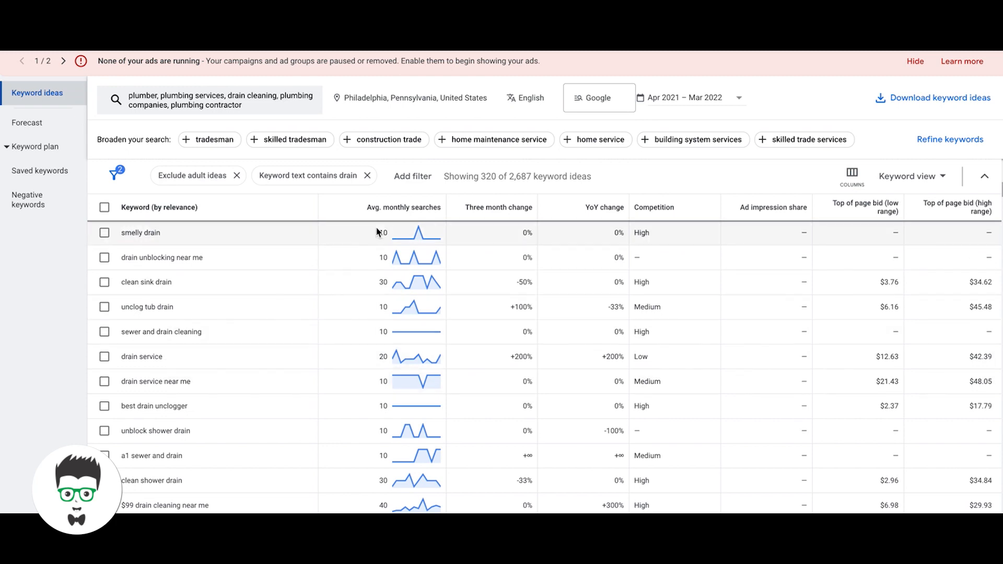
pyautogui.scroll(3, 450, 231)
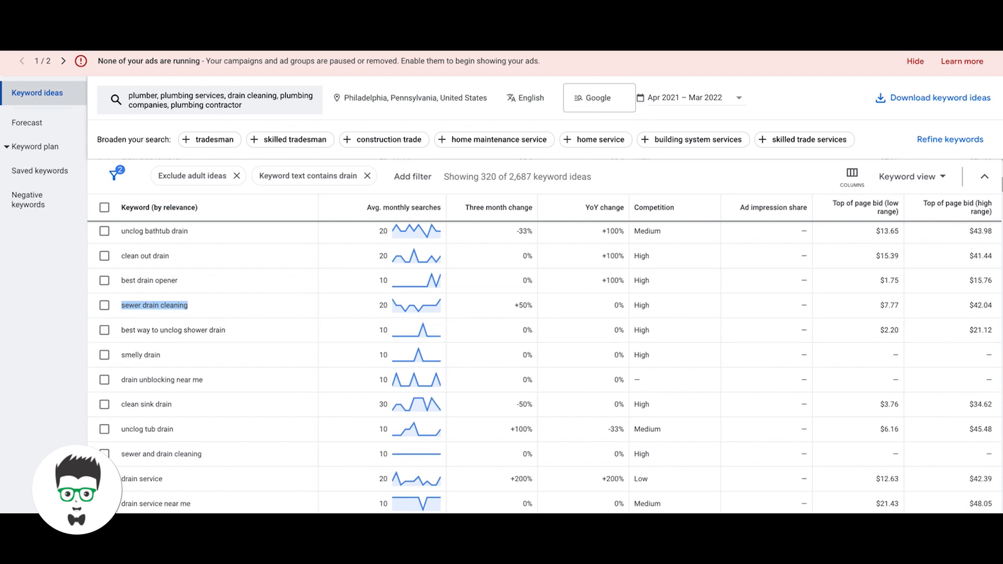
pyautogui.hotkey('ctrl', 'Tab')
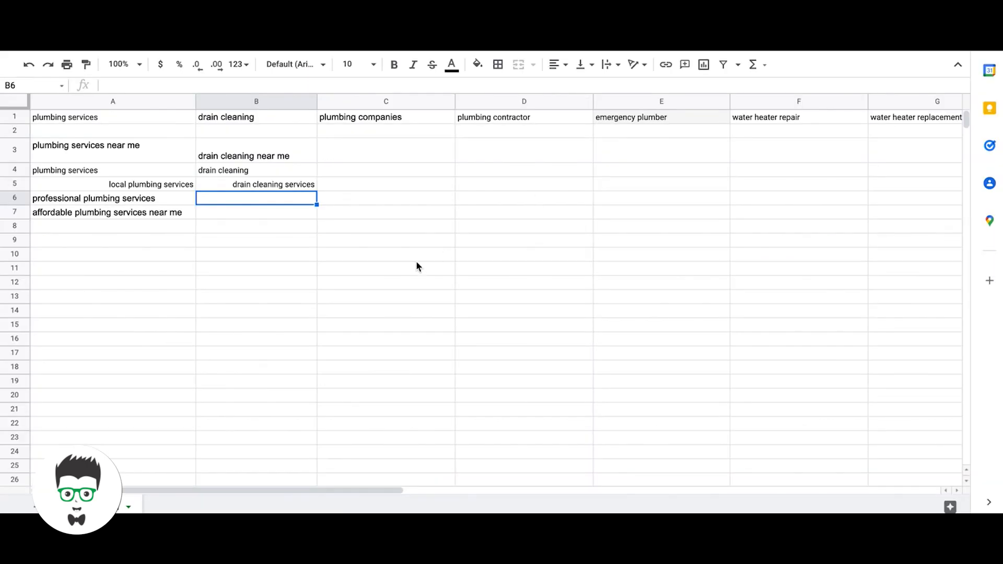